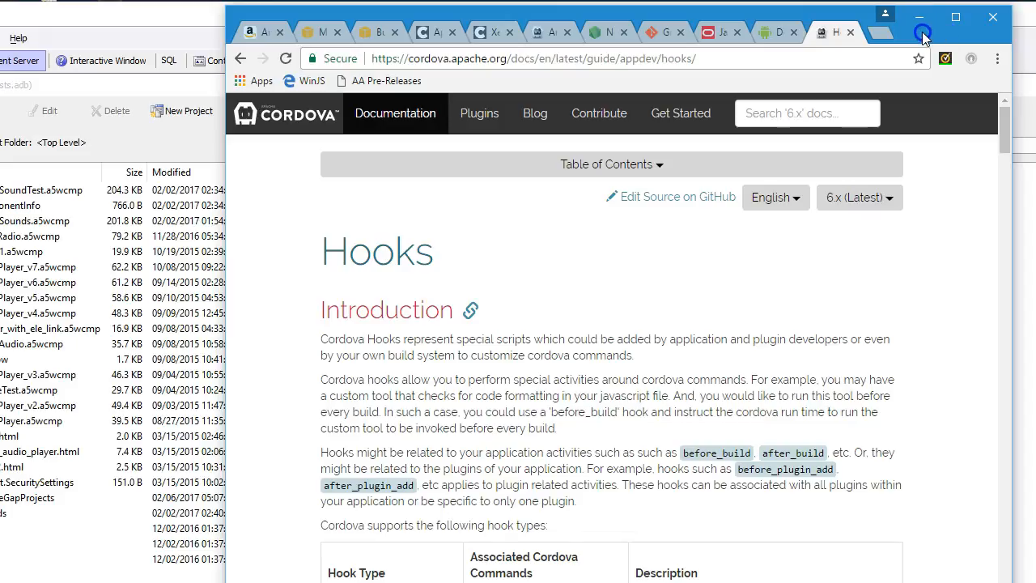
- Review the hook types table in the Cordova Hooks documentation, then go to the Node.js website
{"action": "left_click_drag", "start_coordinate": [884, 37], "coordinate": [848, 12]}
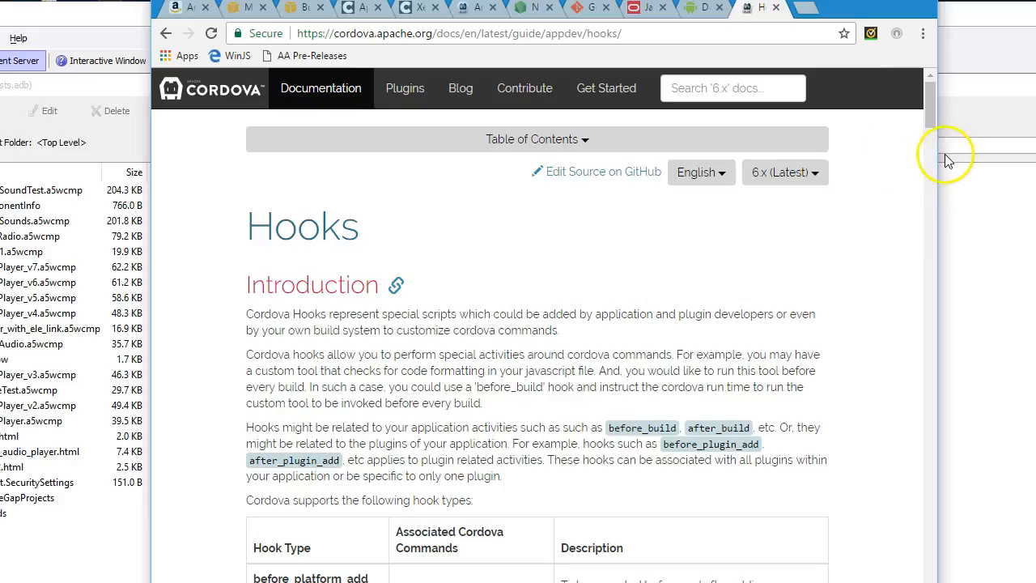
{"action": "left_click_drag", "start_coordinate": [929, 111], "coordinate": [920, 182]}
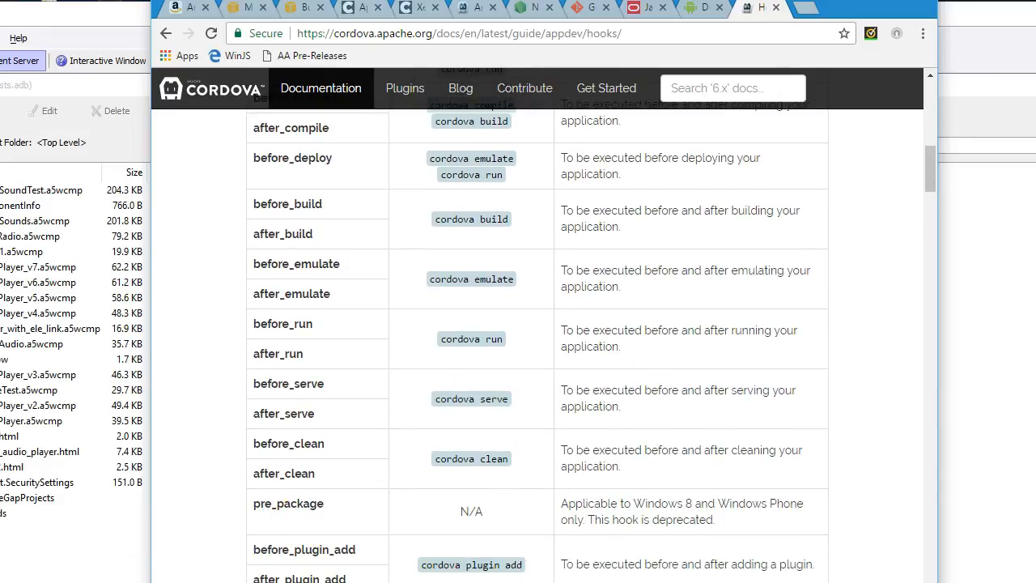
{"action": "key", "text": "alt+Tab"}
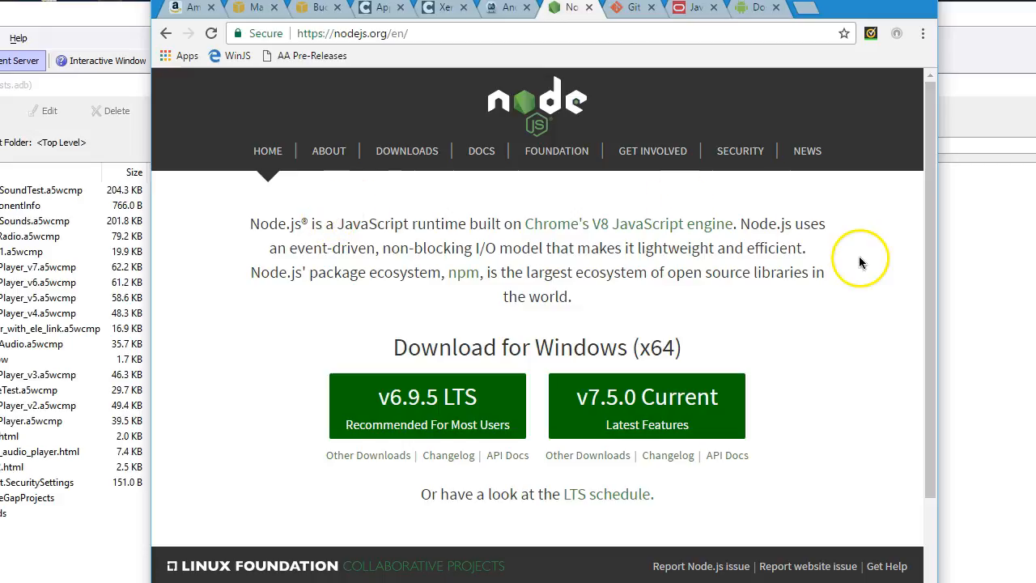
- View the Git and Node.js download pages and check the installed Node.js version in Command Prompt
{"action": "left_click", "coordinate": [626, 10]}
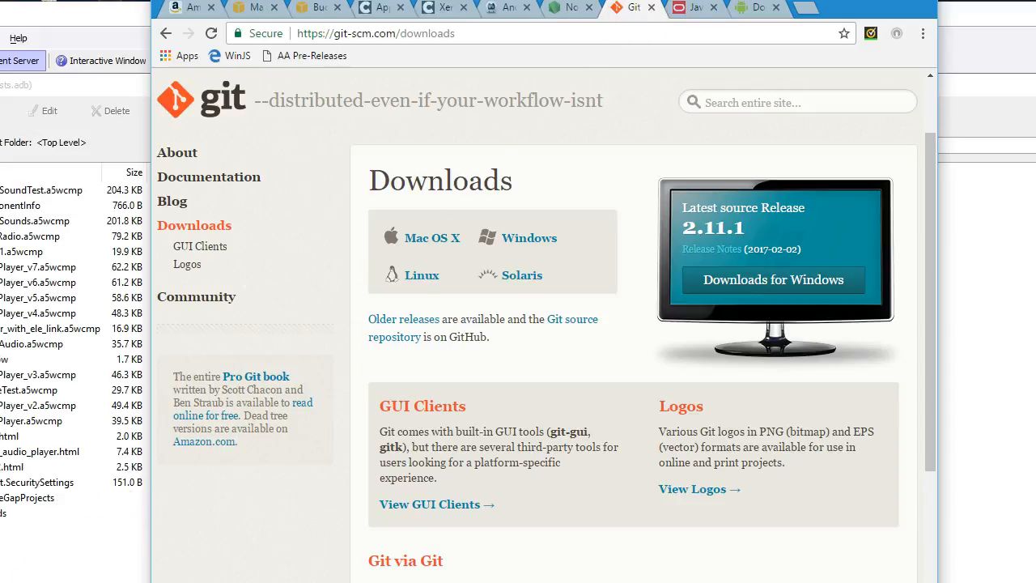
{"action": "key", "text": "ctrl+shift+Tab"}
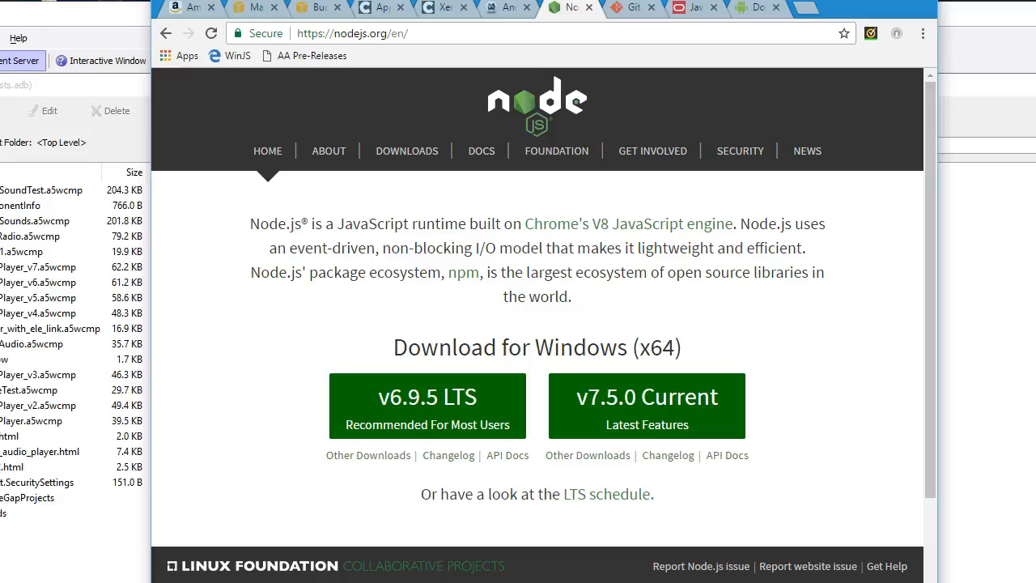
{"action": "key", "text": "alt+Tab"}
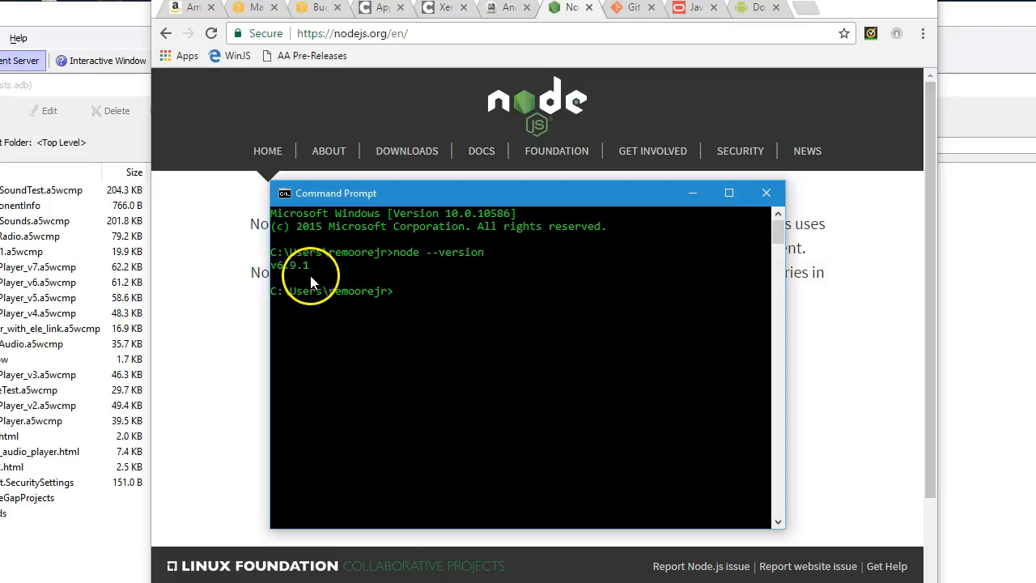
{"action": "left_click", "coordinate": [689, 193]}
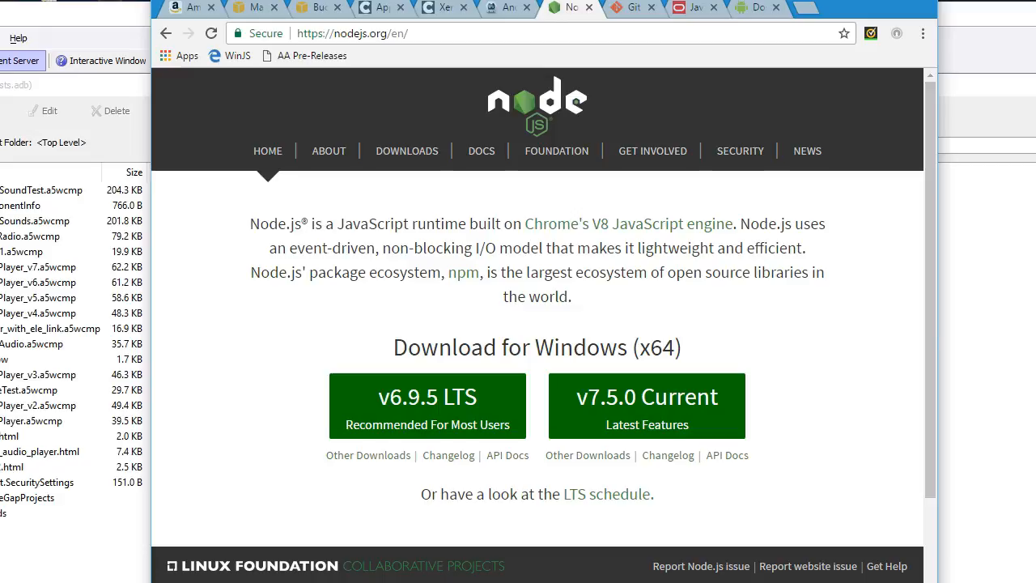
- View the Java SE Development Kit 8u121 downloads and the Android Studio download page
{"action": "key", "text": "ctrl+Tab"}
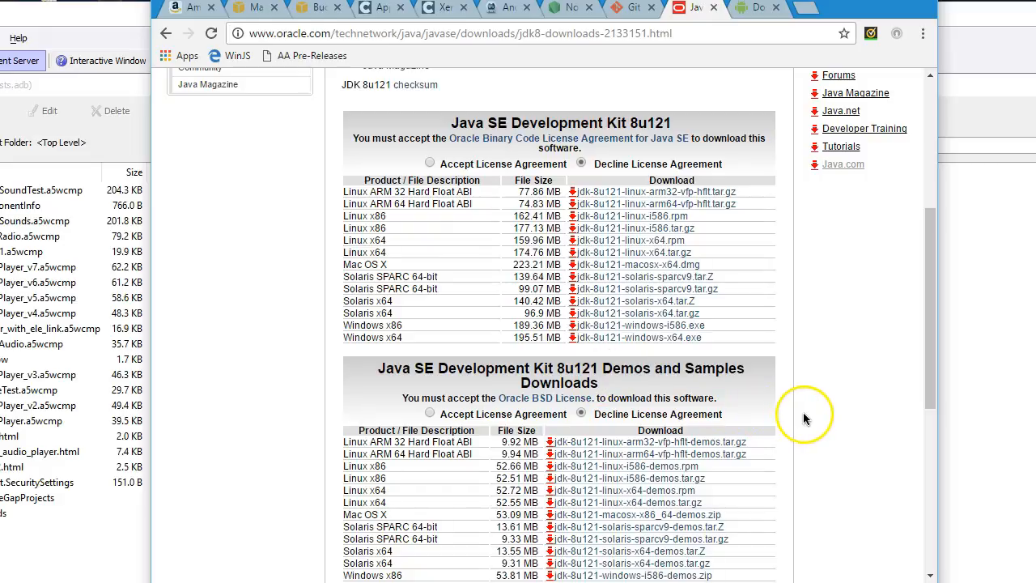
{"action": "key", "text": "ctrl+Tab"}
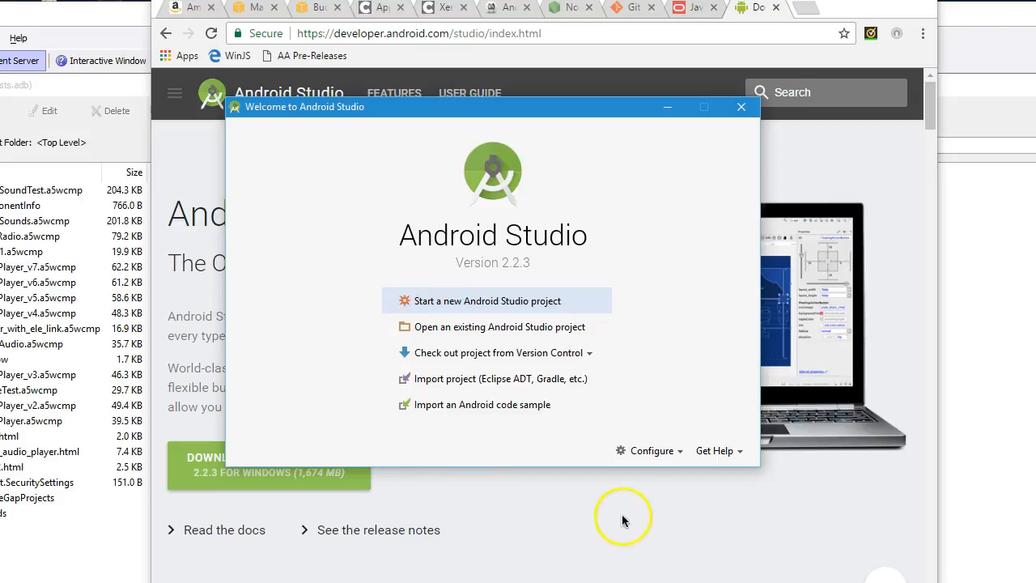
- Open Android Studio's SDK Manager to view the SDK platforms and the SDK Tools list
{"action": "left_click", "coordinate": [639, 452]}
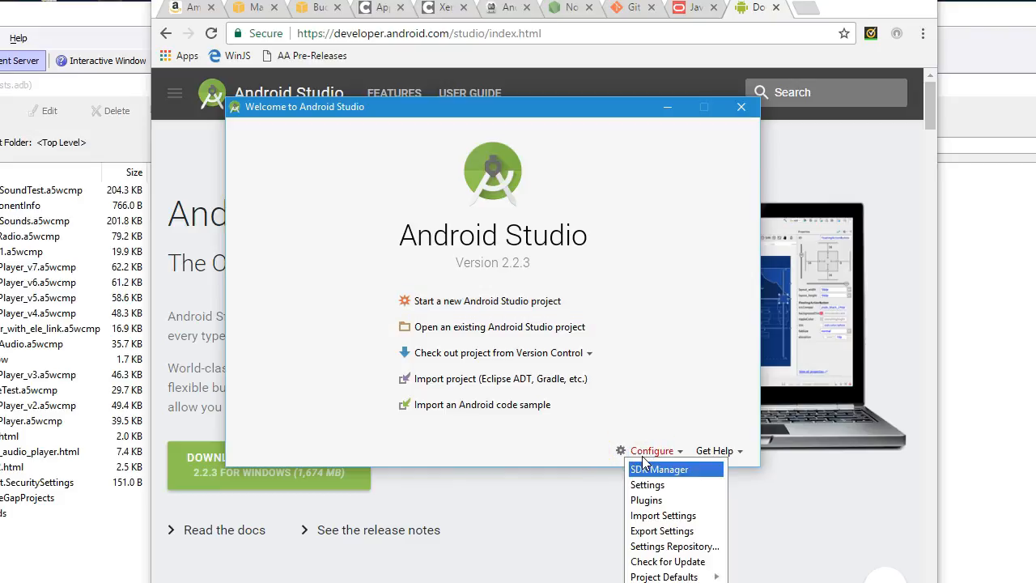
{"action": "left_click", "coordinate": [648, 470]}
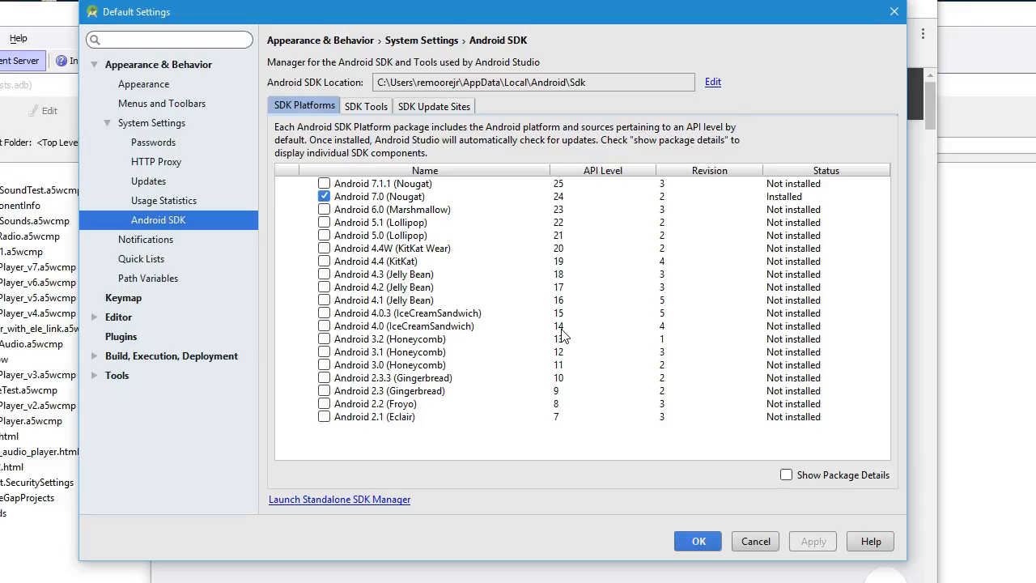
{"action": "left_click", "coordinate": [366, 106]}
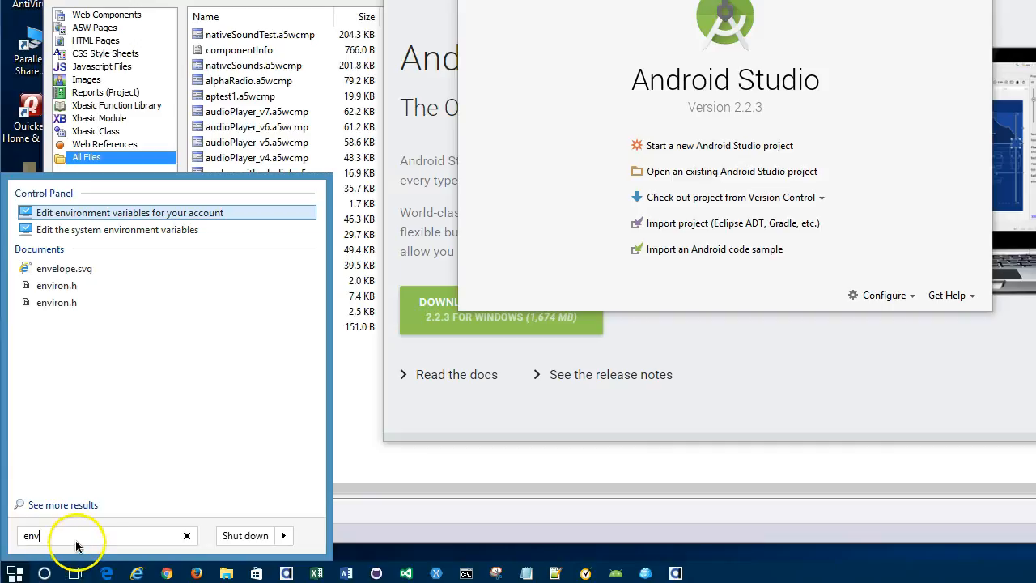
- Open the Windows system properties and display the Environment Variables list
{"action": "left_click", "coordinate": [103, 230]}
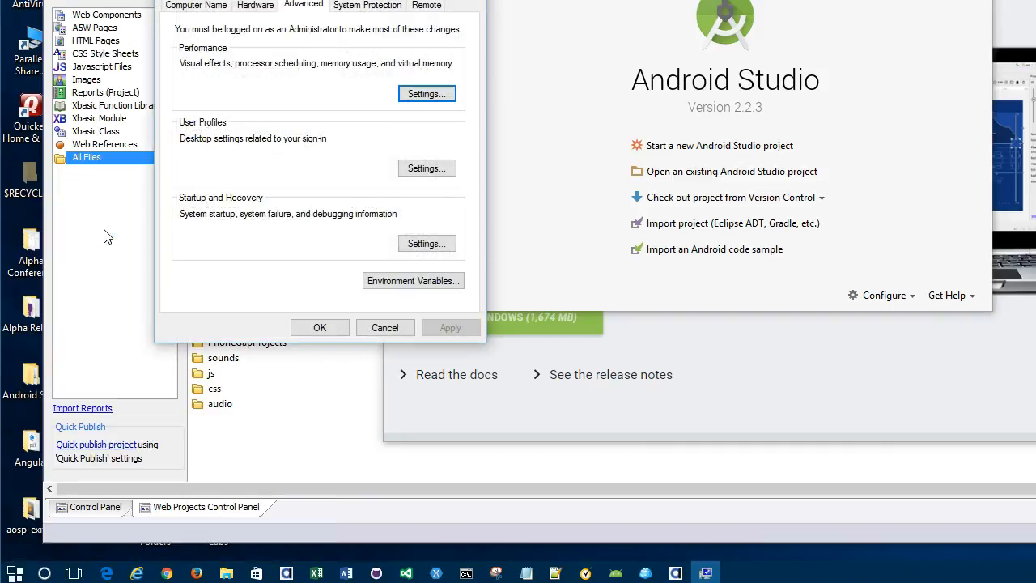
{"action": "left_click_drag", "start_coordinate": [327, 0], "coordinate": [350, 53]}
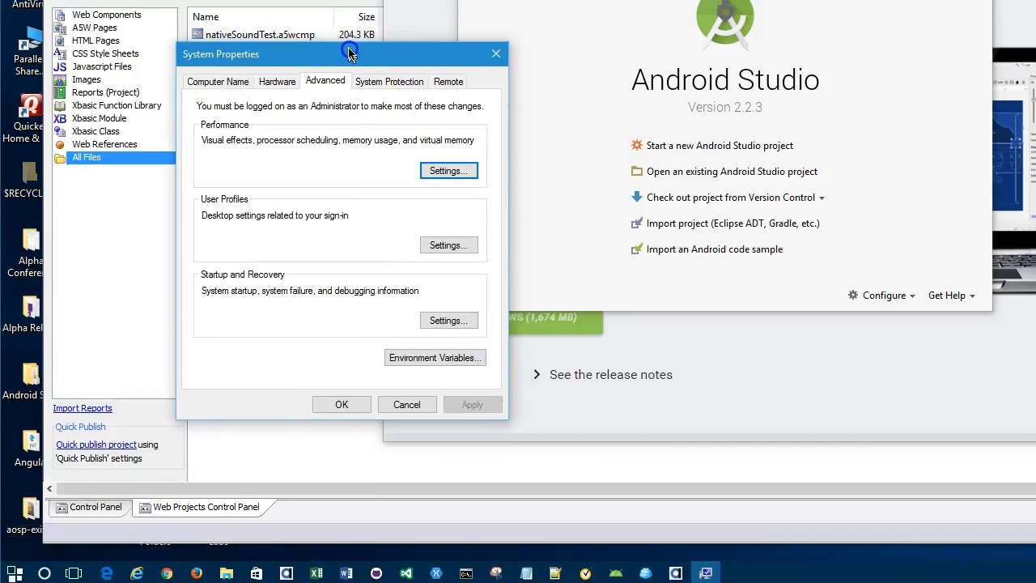
{"action": "left_click", "coordinate": [416, 360]}
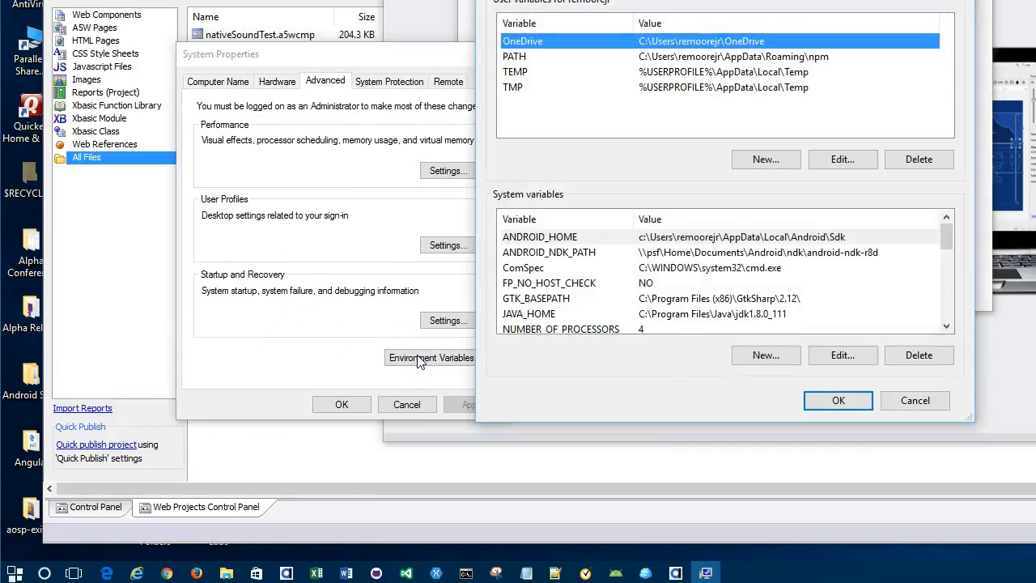
{"action": "left_click_drag", "start_coordinate": [739, 0], "coordinate": [559, 57]}
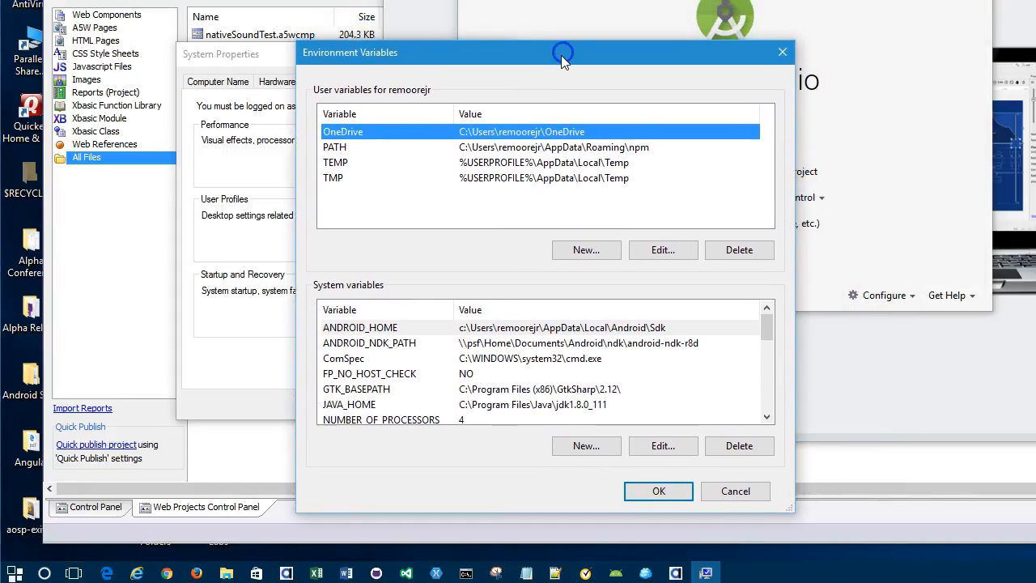
- Inspect the ANDROID_HOME and JAVA_HOME system variables
{"action": "left_click", "coordinate": [338, 330]}
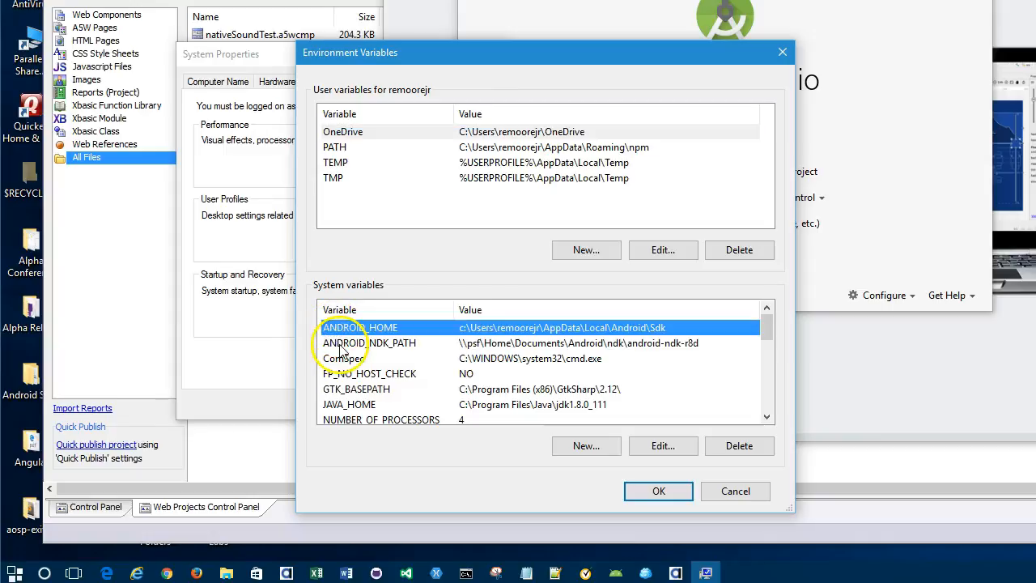
{"action": "left_click", "coordinate": [352, 405]}
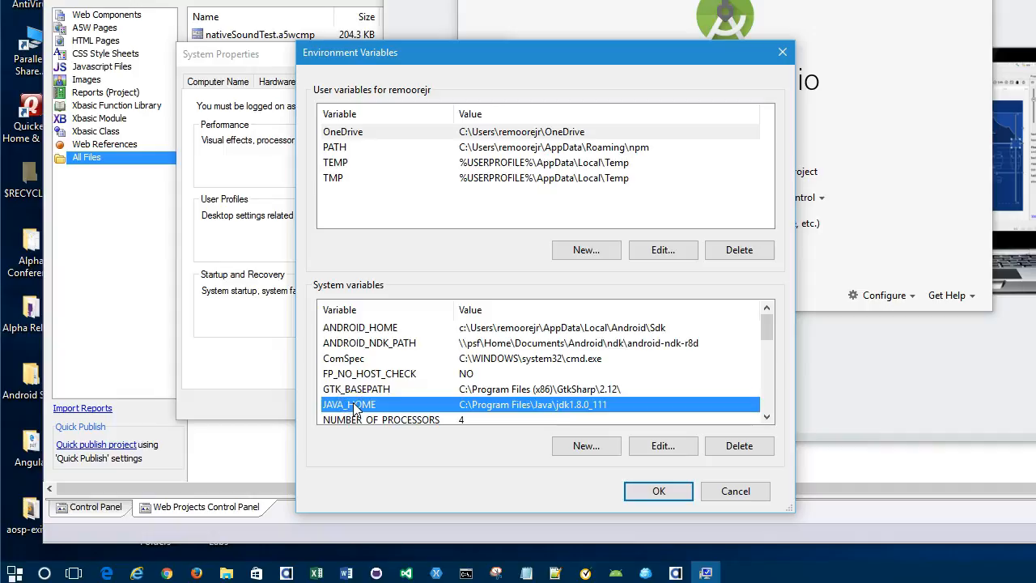
{"action": "left_click", "coordinate": [356, 326]}
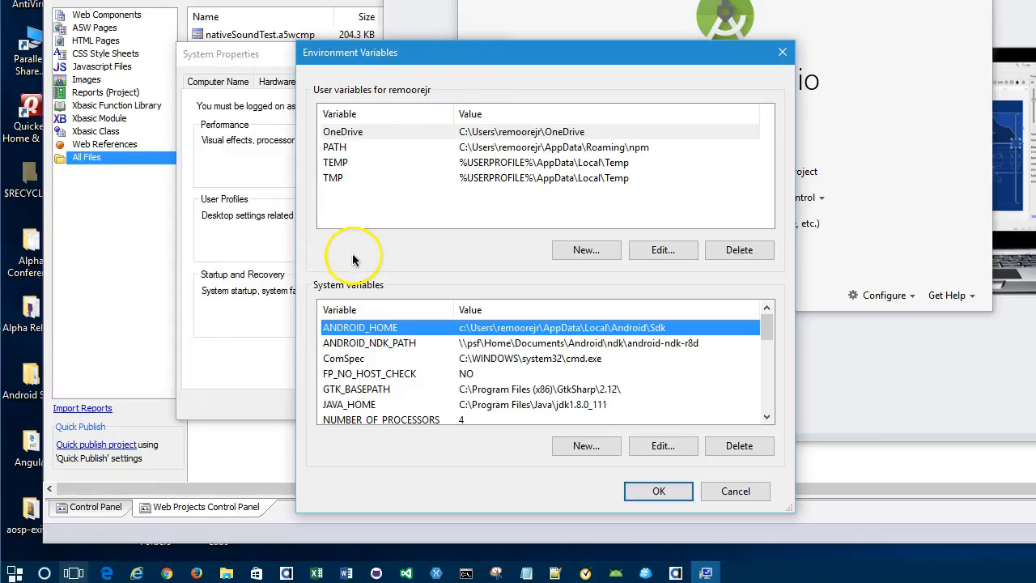
- Open the system Path variable and check its %JAVA_HOME%\bin, %ANDROID_HOME%\platform-tools and %ANDROID_HOME%\tools entries
{"action": "left_click_drag", "start_coordinate": [765, 324], "coordinate": [761, 352]}
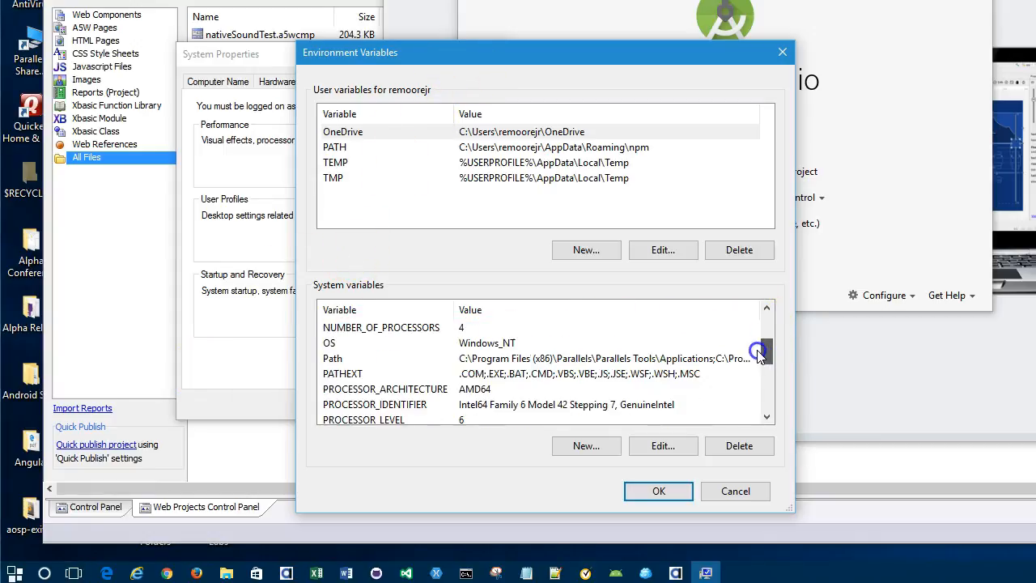
{"action": "left_click", "coordinate": [407, 357]}
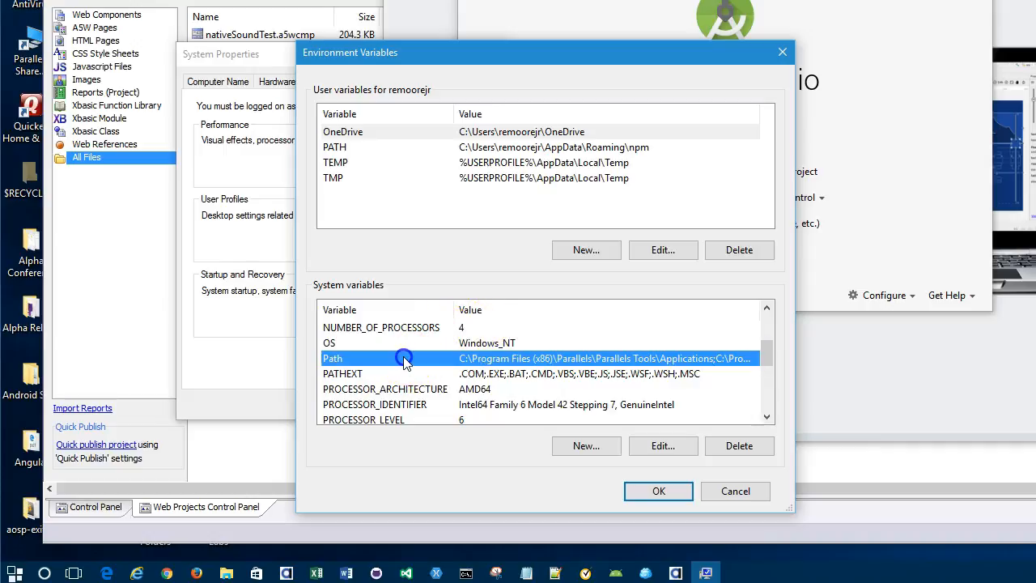
{"action": "left_click", "coordinate": [662, 448]}
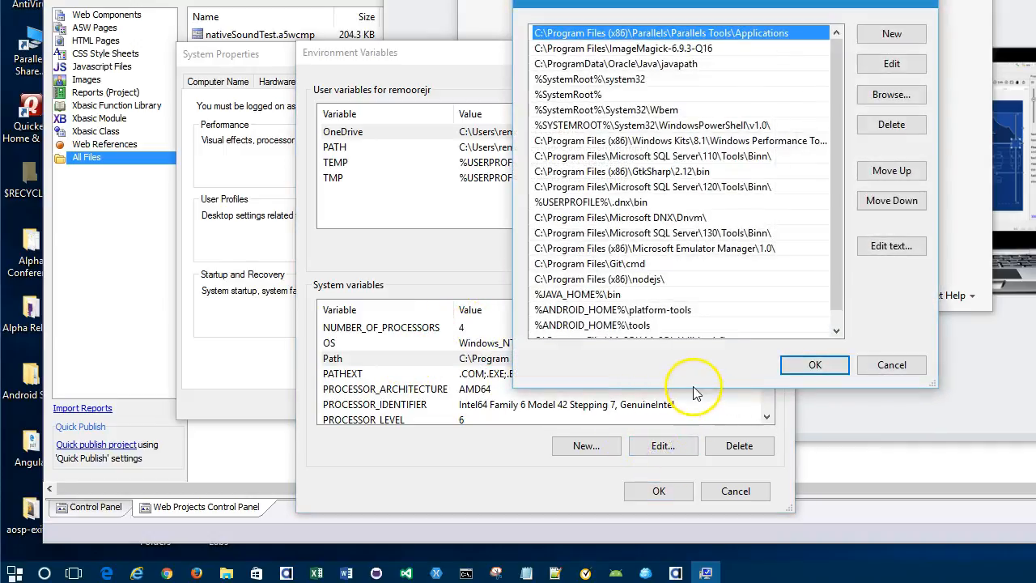
{"action": "left_click", "coordinate": [578, 296]}
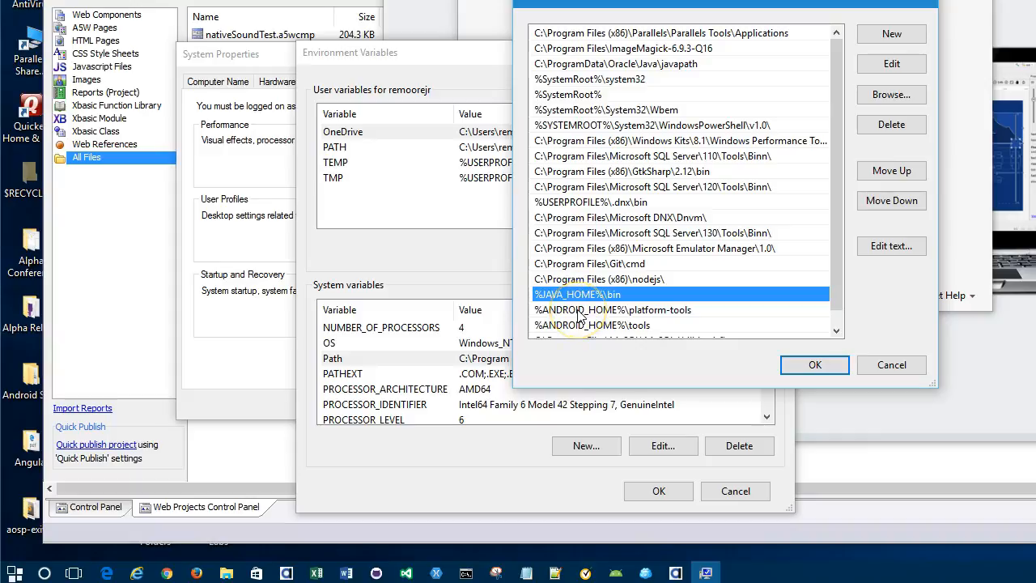
{"action": "left_click", "coordinate": [577, 310]}
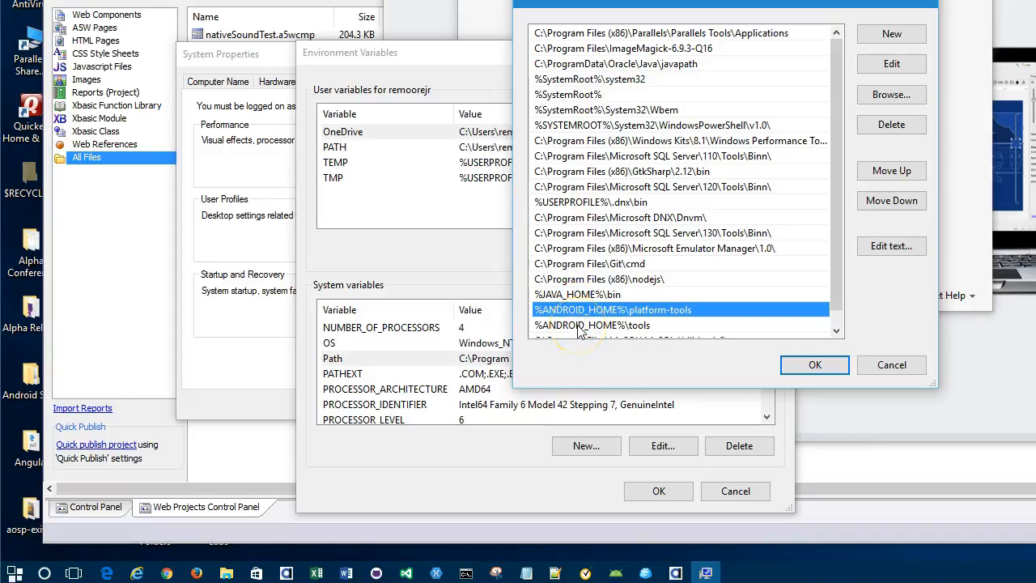
{"action": "left_click", "coordinate": [579, 327]}
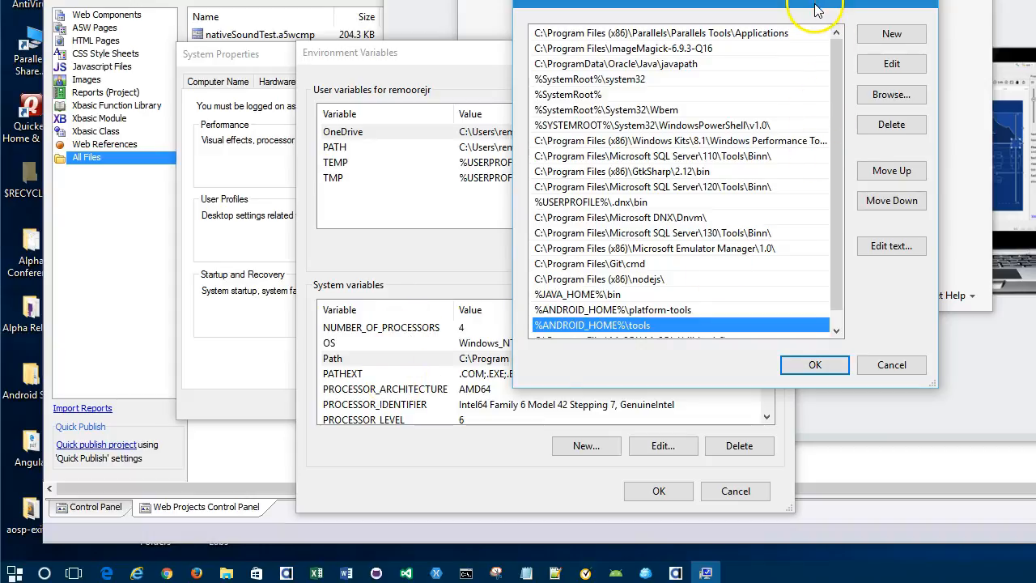
{"action": "left_click_drag", "start_coordinate": [816, 10], "coordinate": [799, 30]}
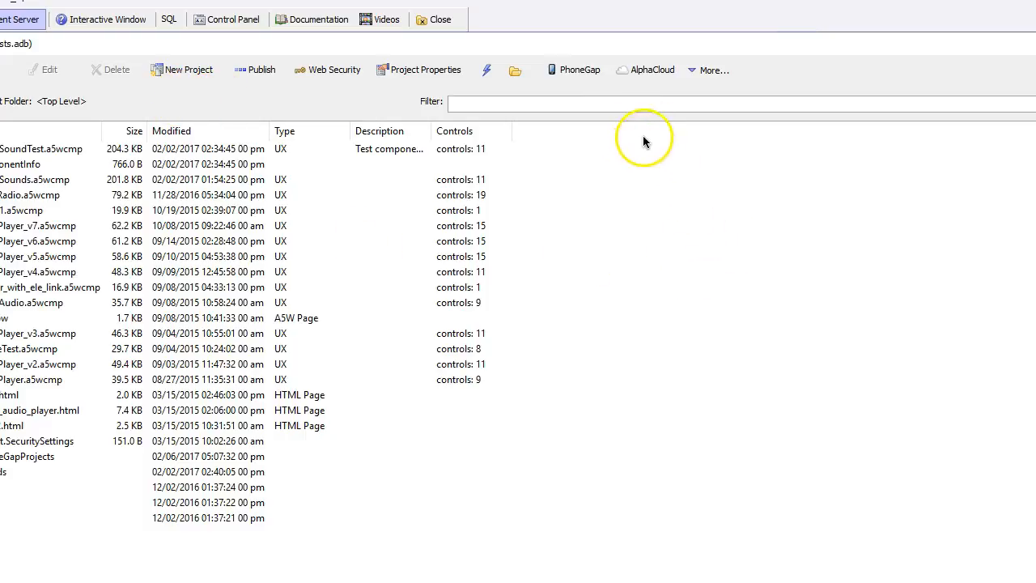
- In Alpha Anywhere, create a PhoneGap project named remtest with the CLI build target and the Android platform enabled
{"action": "left_click", "coordinate": [577, 71]}
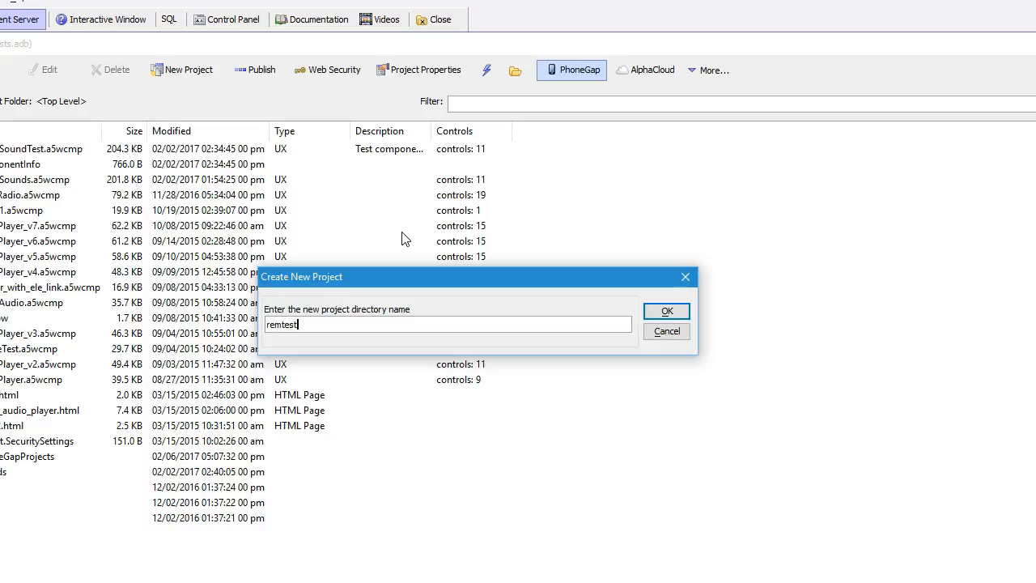
{"action": "left_click", "coordinate": [668, 313]}
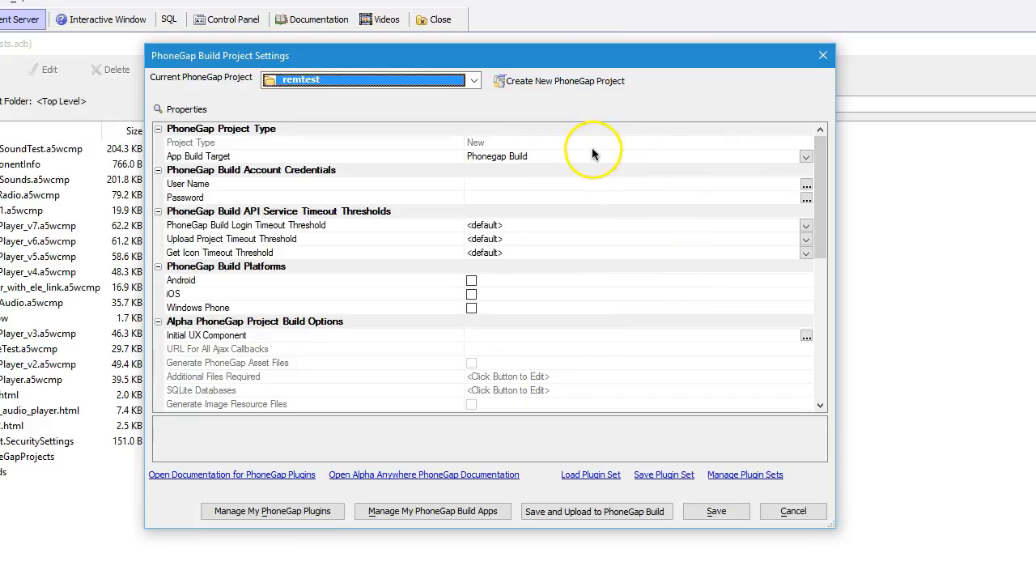
{"action": "left_click", "coordinate": [807, 158]}
{"action": "left_click", "coordinate": [807, 157]}
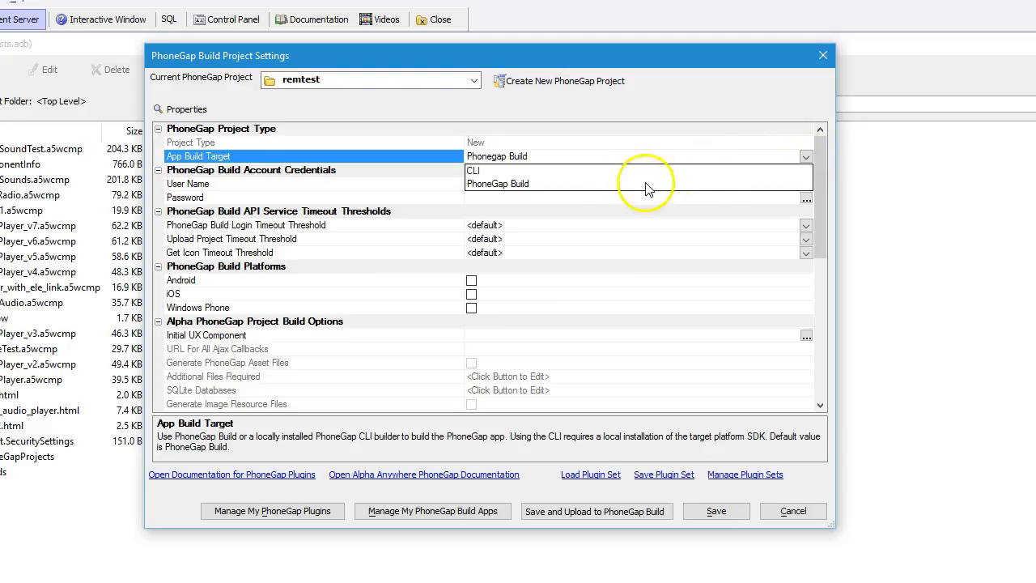
{"action": "left_click", "coordinate": [518, 171]}
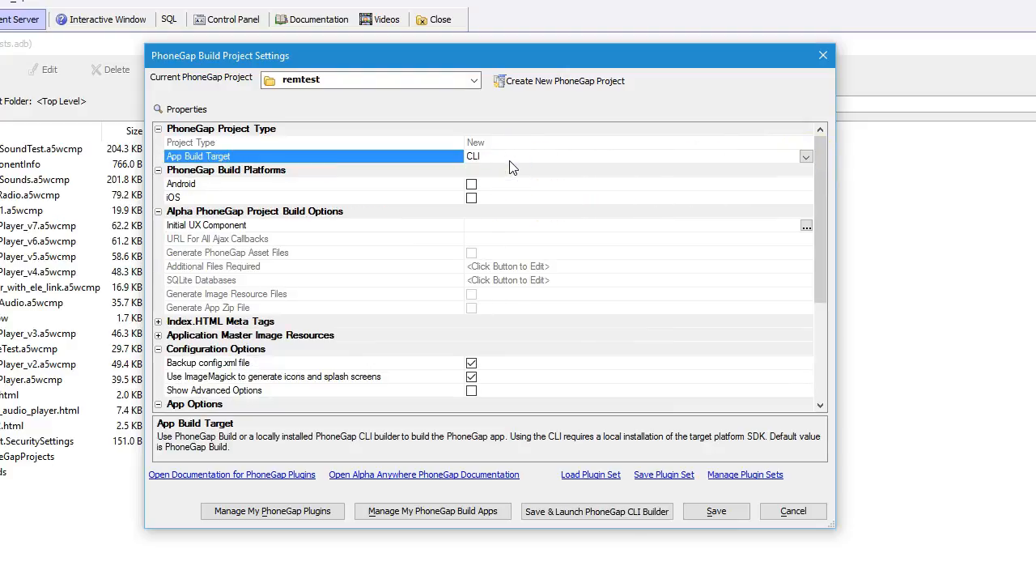
{"action": "left_click", "coordinate": [471, 183]}
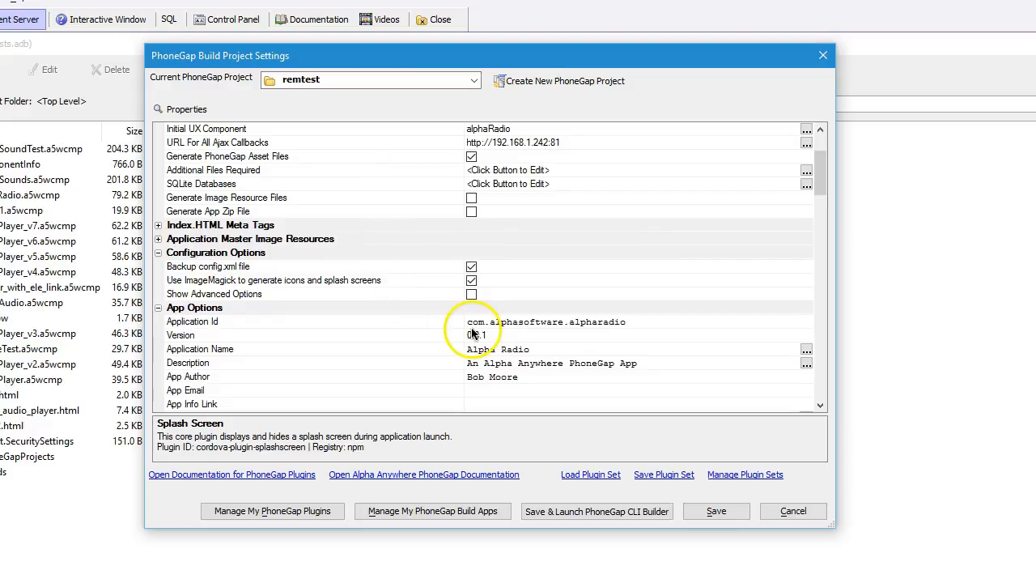
- Examine the project's Application Id, highlighting the full reverse-domain identifier and its final app-name part
{"action": "left_click", "coordinate": [633, 320]}
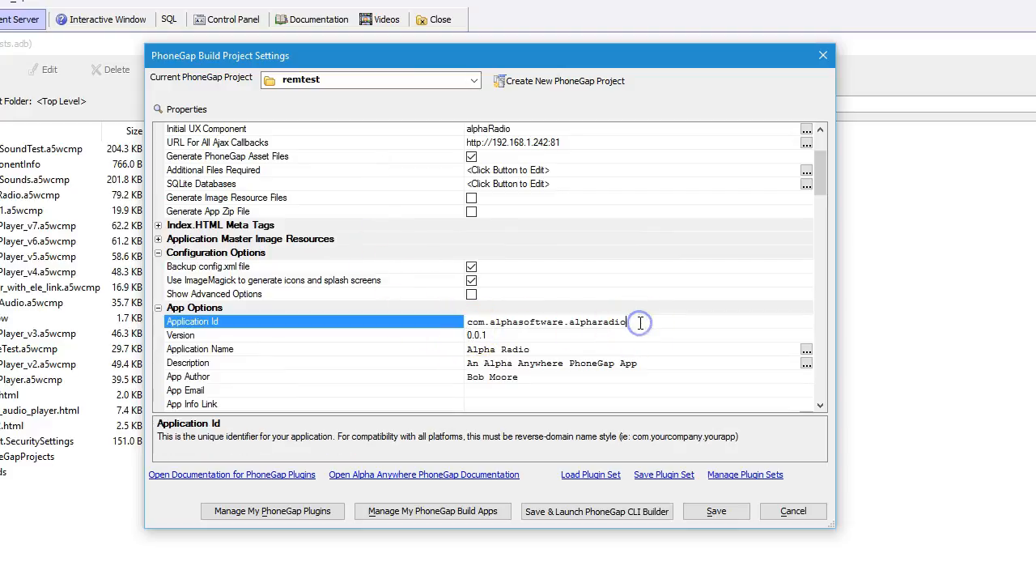
{"action": "left_click_drag", "start_coordinate": [625, 321], "coordinate": [448, 330]}
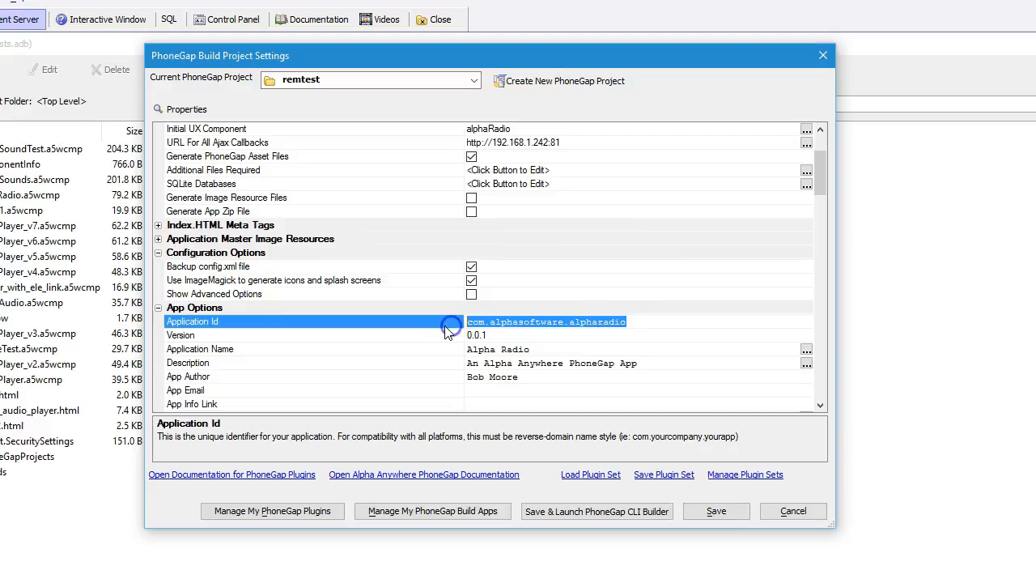
{"action": "left_click", "coordinate": [668, 323]}
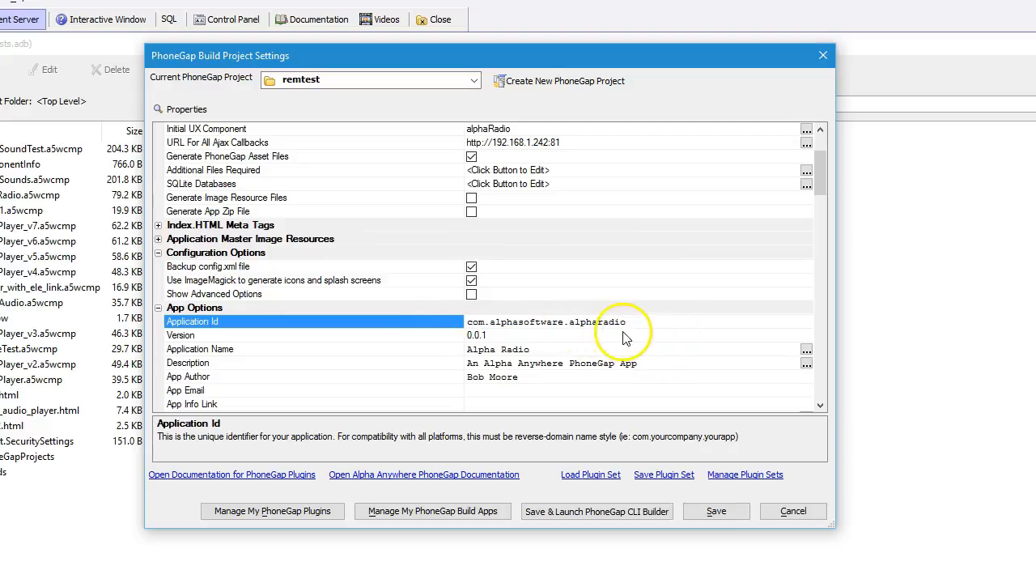
{"action": "left_click_drag", "start_coordinate": [635, 321], "coordinate": [568, 321]}
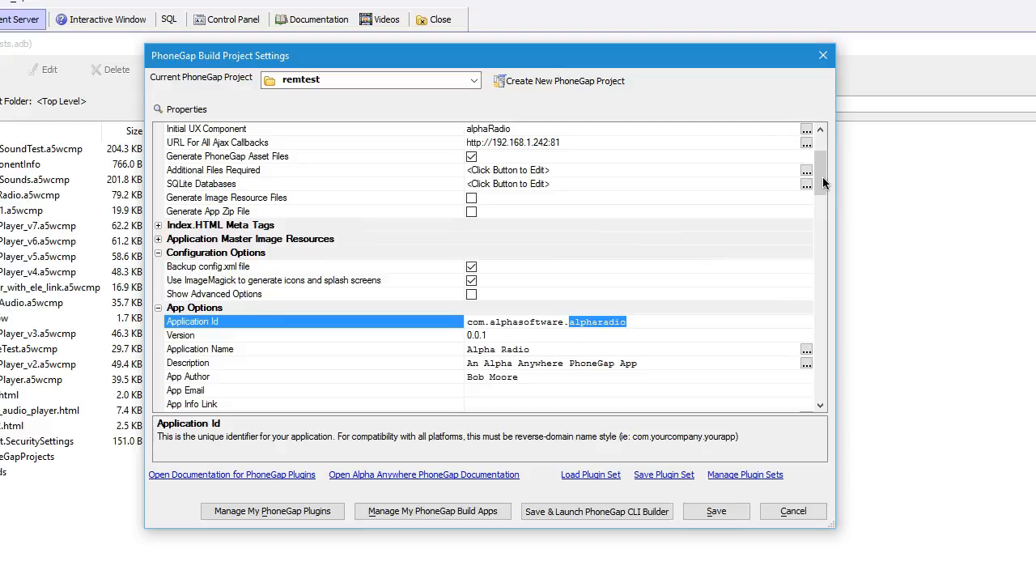
- Review the project's Ajax callback URL, PhoneGap version, Android-only options and the list of required PhoneGap plugins
{"action": "left_click", "coordinate": [596, 143]}
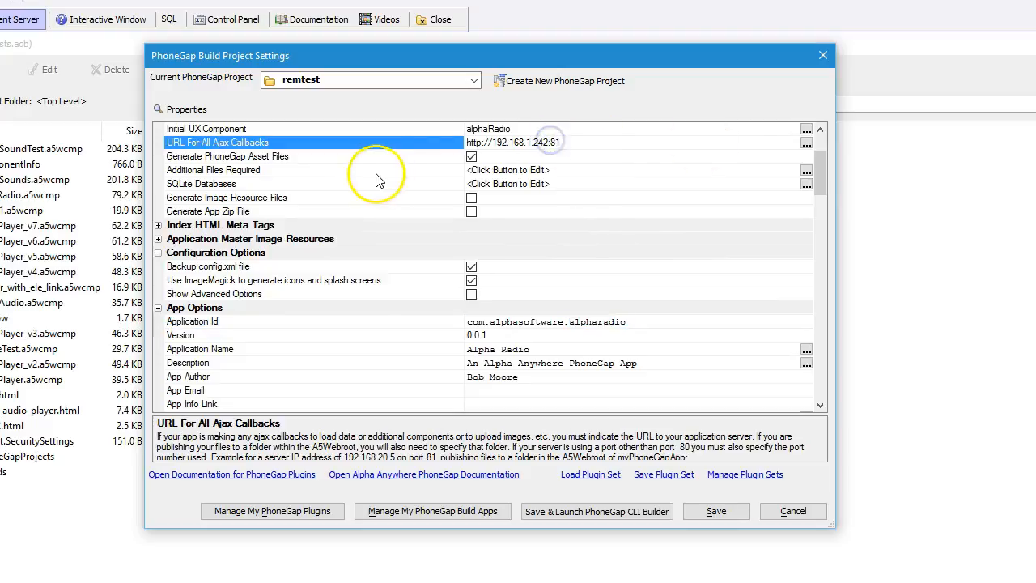
{"action": "left_click_drag", "start_coordinate": [820, 172], "coordinate": [823, 199]}
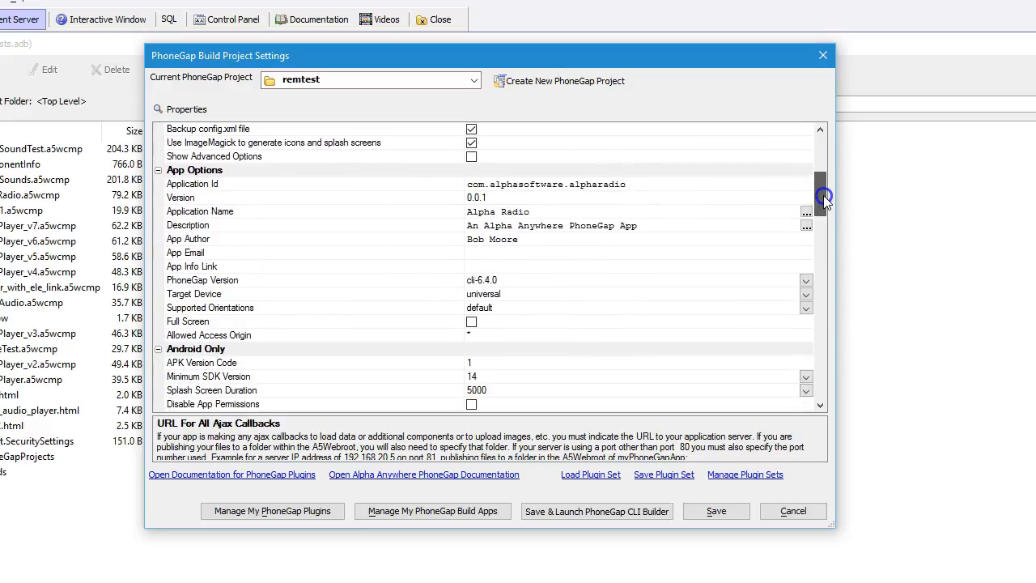
{"action": "left_click", "coordinate": [586, 281]}
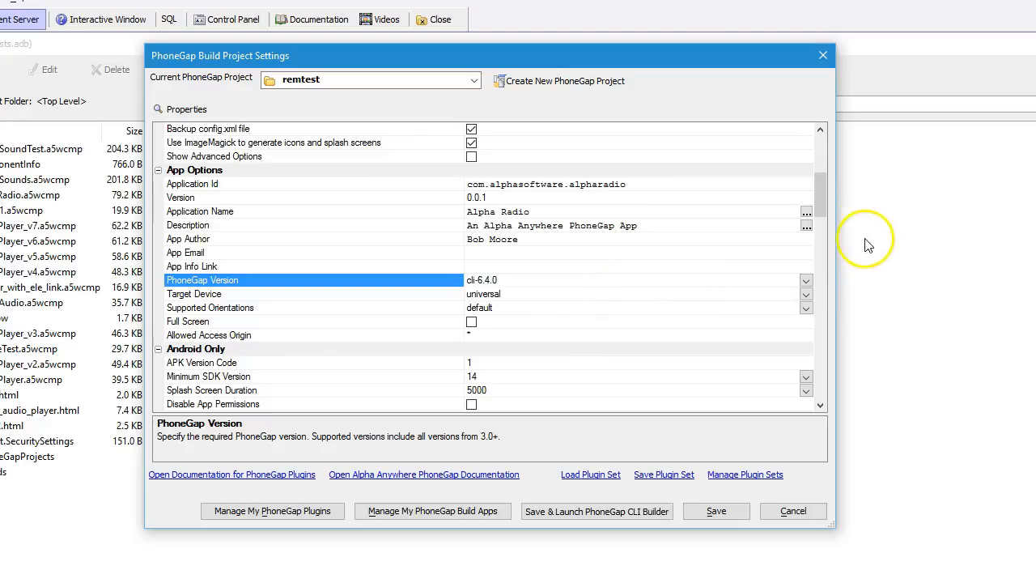
{"action": "left_click", "coordinate": [821, 209]}
{"action": "left_click_drag", "start_coordinate": [822, 207], "coordinate": [815, 234]}
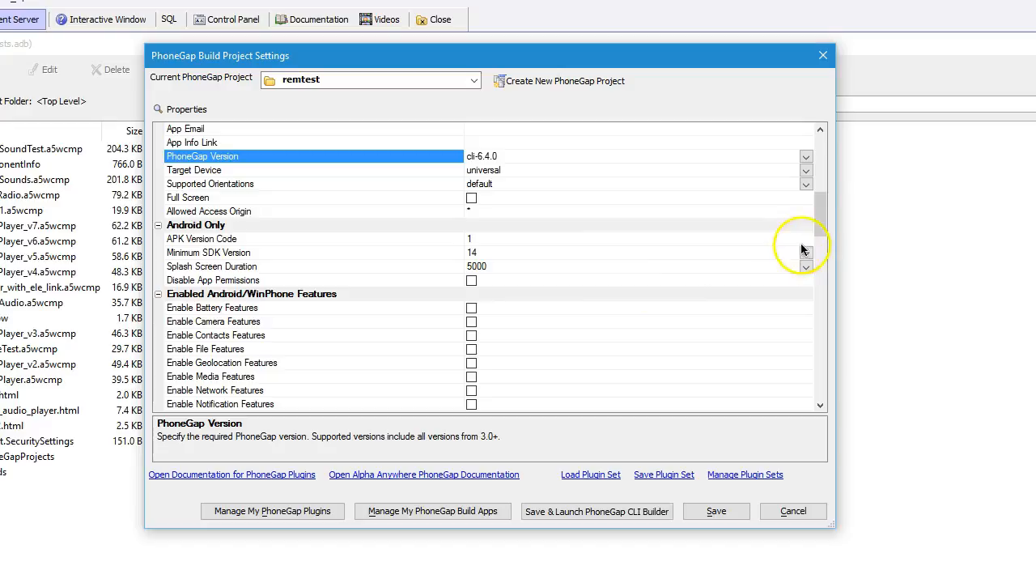
{"action": "left_click_drag", "start_coordinate": [827, 205], "coordinate": [832, 194]}
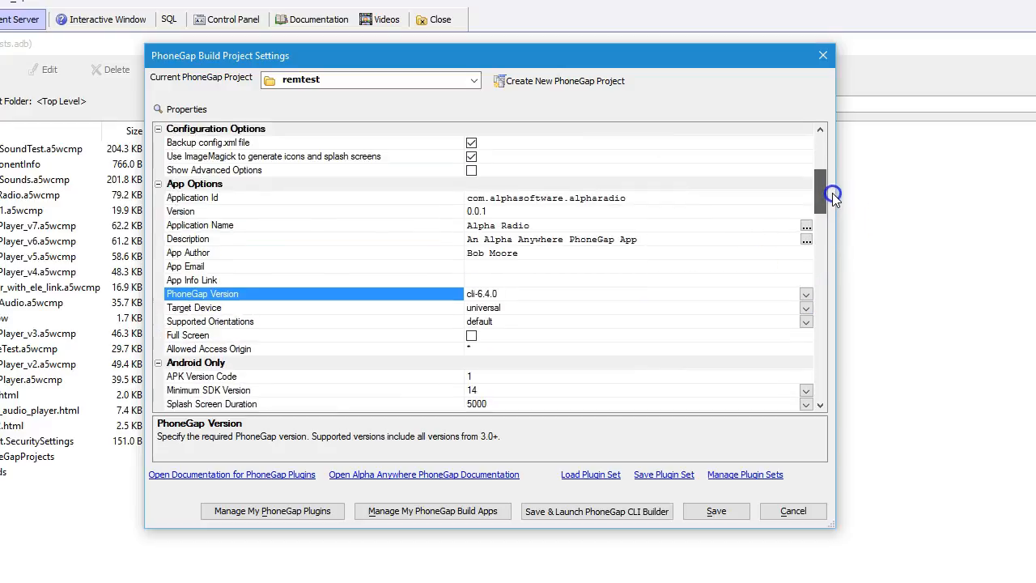
{"action": "left_click_drag", "start_coordinate": [832, 193], "coordinate": [820, 269]}
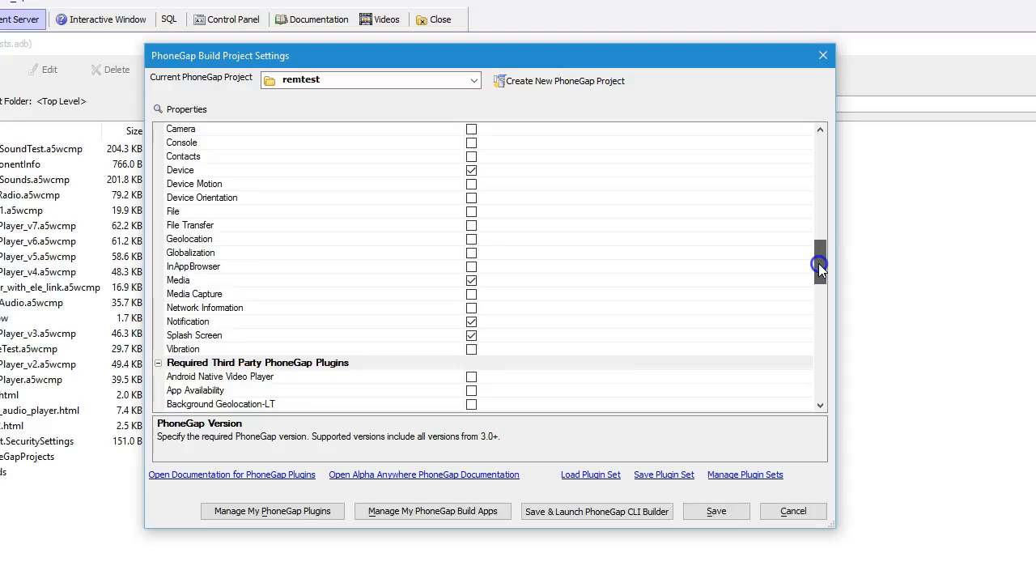
- Save the project, launch the PhoneGap CLI builder and set the target project build folder to C:\cli_test
{"action": "left_click", "coordinate": [603, 512]}
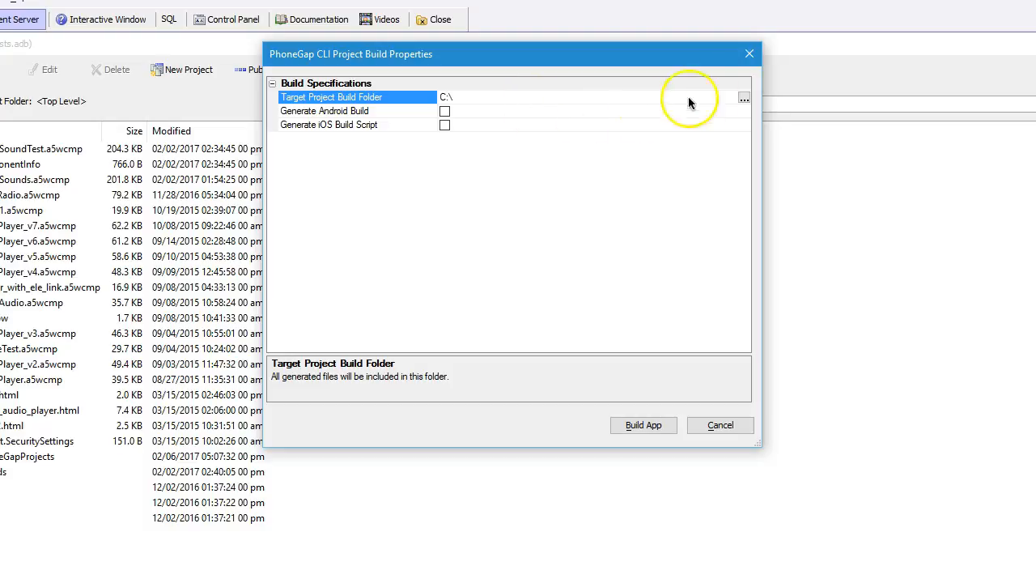
{"action": "left_click", "coordinate": [744, 98]}
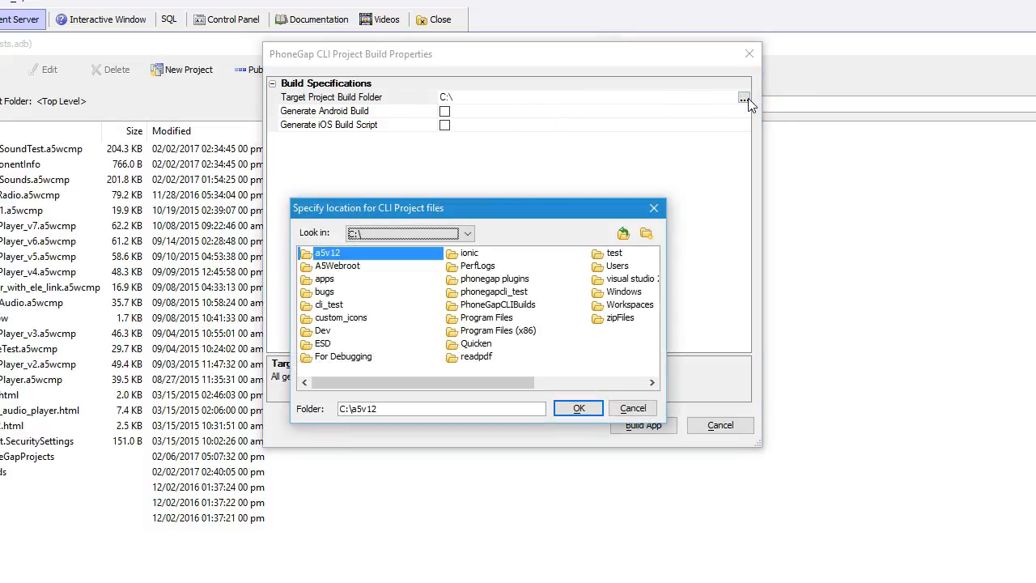
{"action": "left_click", "coordinate": [328, 304]}
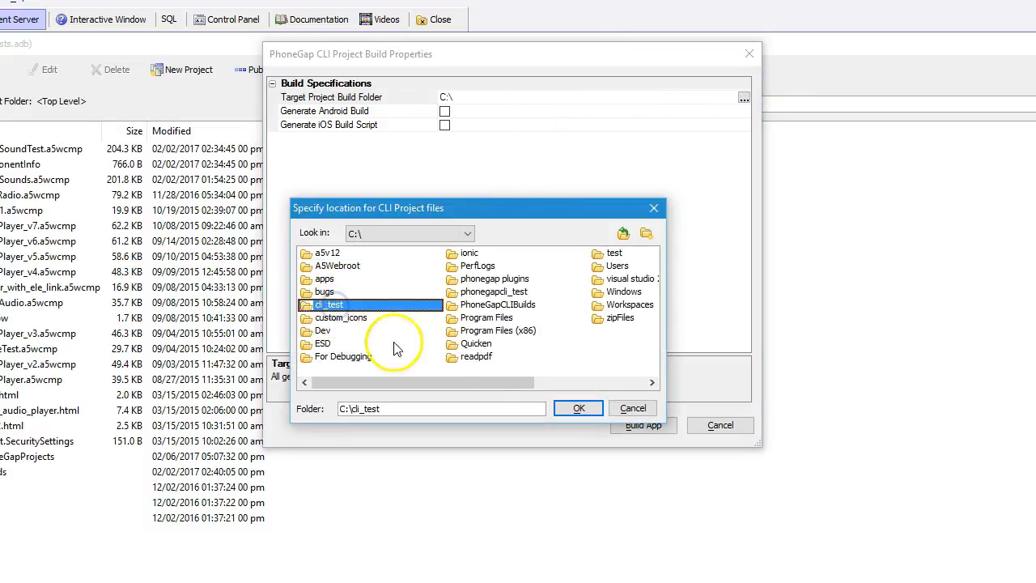
{"action": "left_click", "coordinate": [585, 408]}
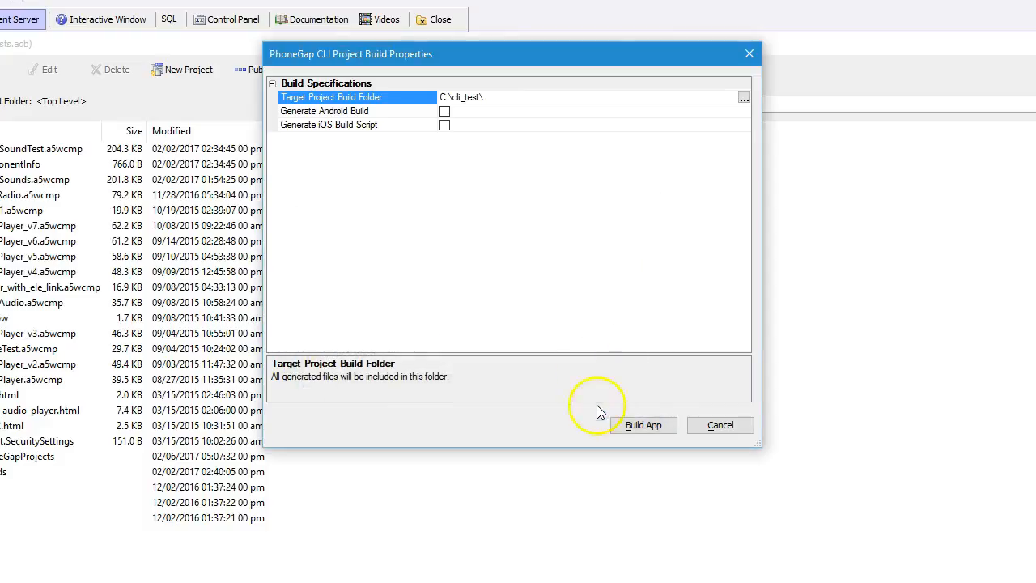
- Enable generation of both the Android build and the iOS build script
{"action": "left_click", "coordinate": [532, 277]}
{"action": "left_click", "coordinate": [444, 111]}
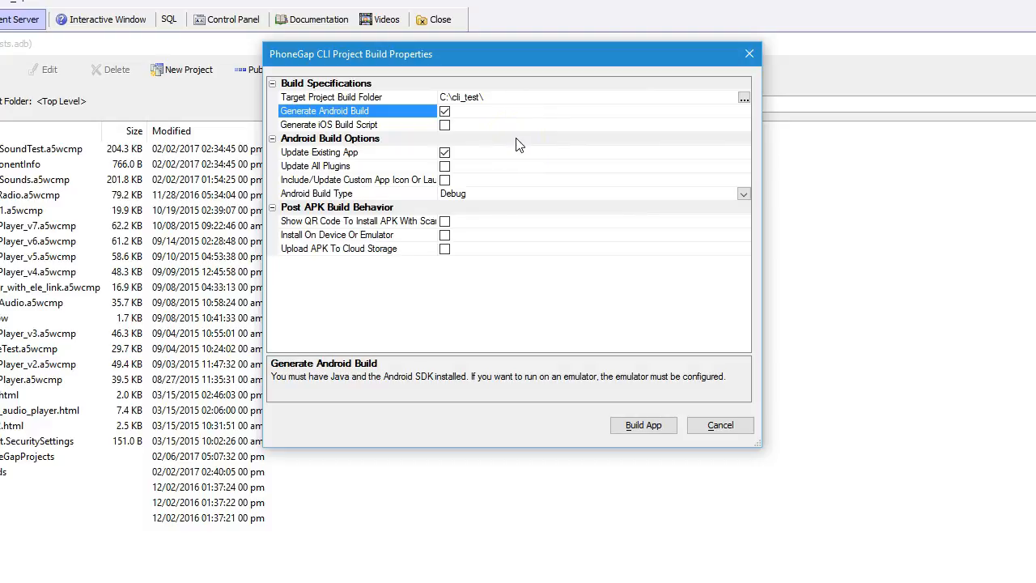
{"action": "left_click", "coordinate": [445, 128]}
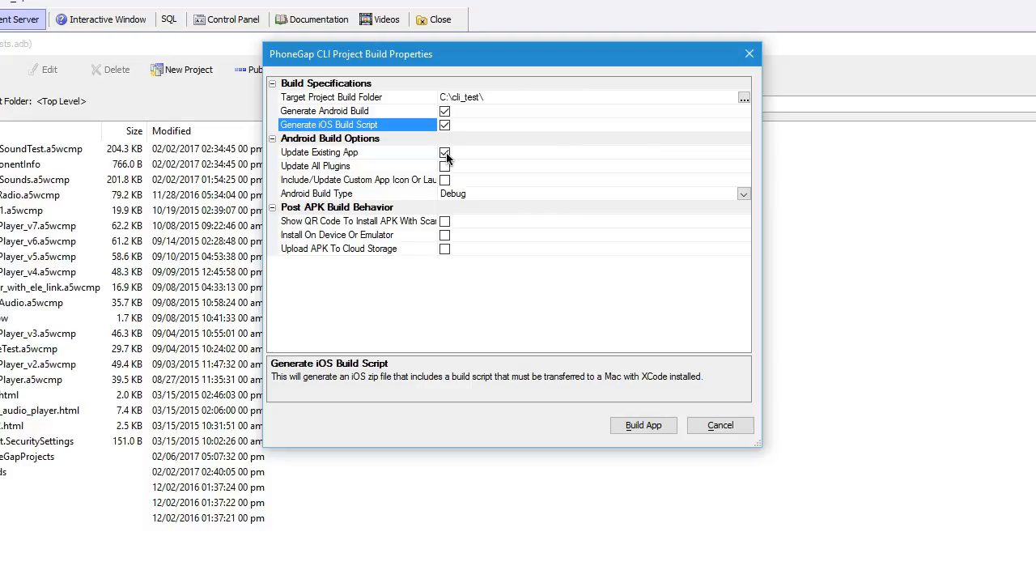
- Read the full names and descriptions of the options for updating the existing app, all plugins and the custom icon or launch image
{"action": "left_click", "coordinate": [379, 152]}
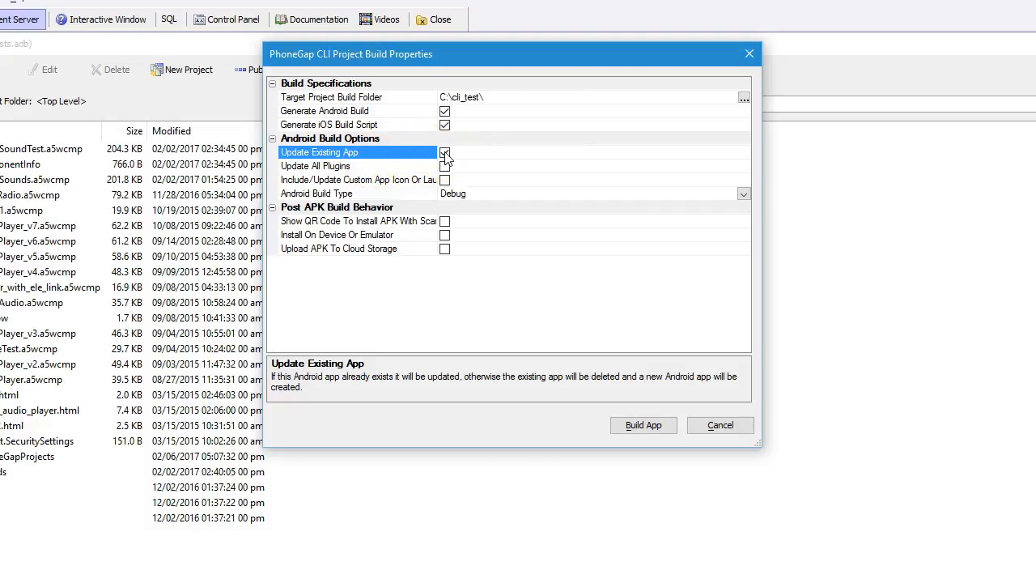
{"action": "left_click_drag", "start_coordinate": [435, 84], "coordinate": [490, 87]}
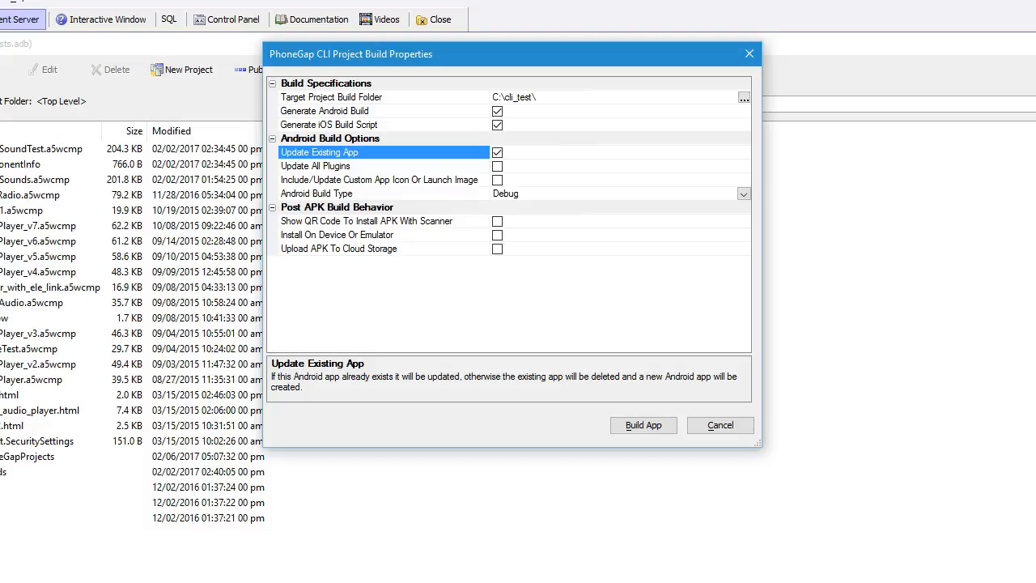
{"action": "left_click", "coordinate": [437, 168]}
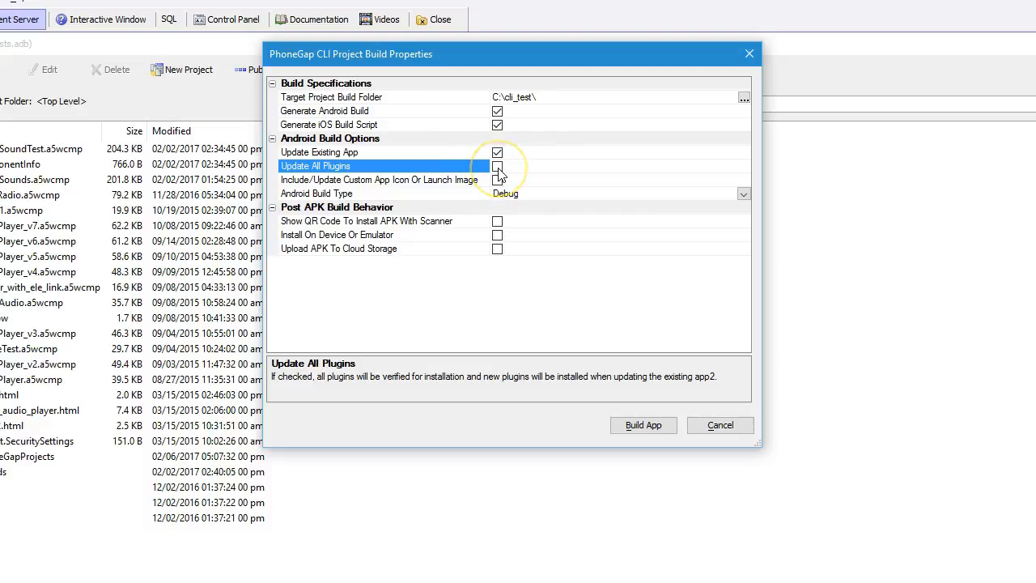
{"action": "left_click", "coordinate": [372, 182]}
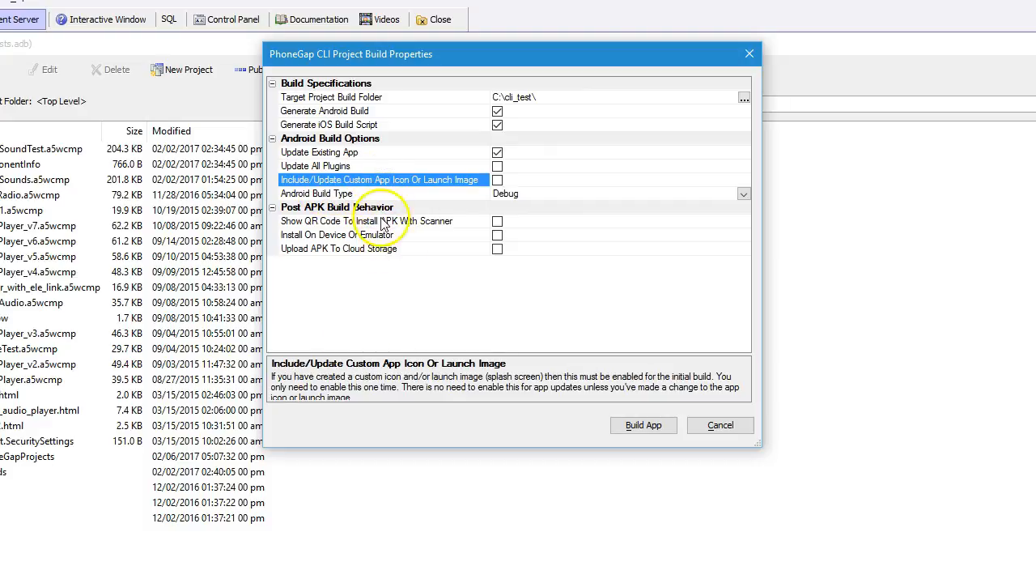
{"action": "left_click_drag", "start_coordinate": [524, 353], "coordinate": [527, 331]}
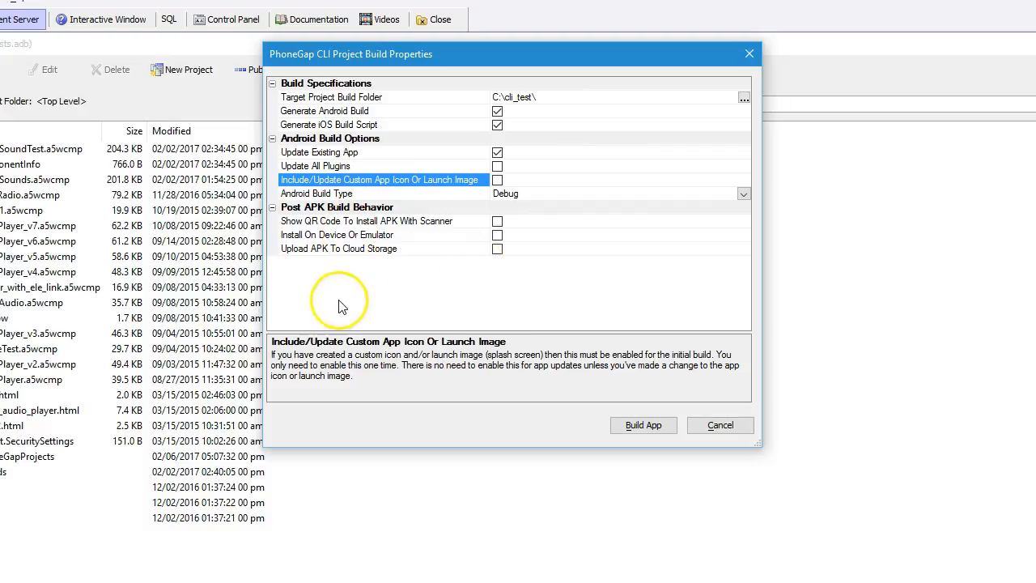
- Switch the Android build type to Production to view its credential fields, and set it back to Debug
{"action": "left_click", "coordinate": [423, 194]}
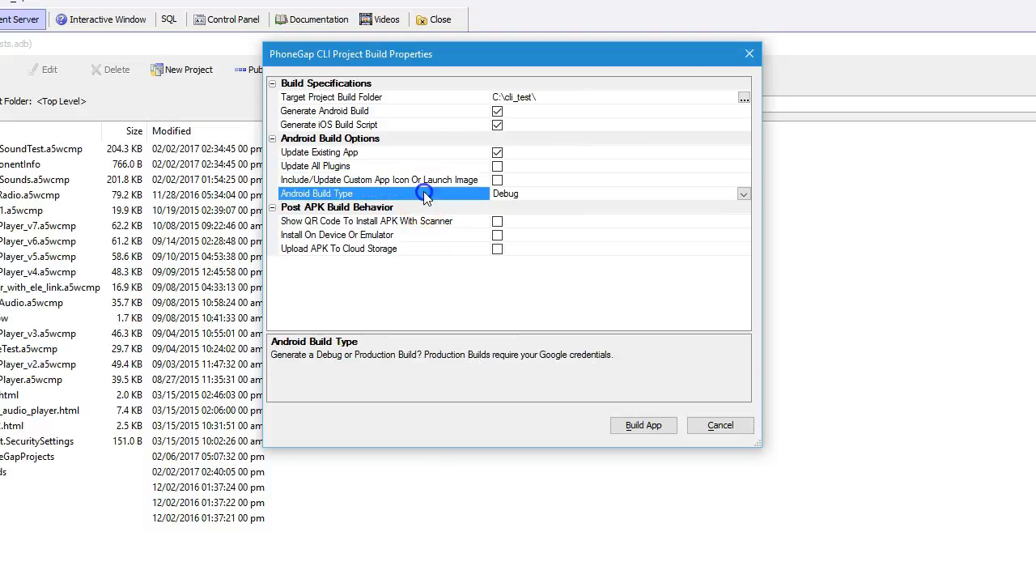
{"action": "left_click", "coordinate": [742, 196]}
{"action": "left_click", "coordinate": [636, 221]}
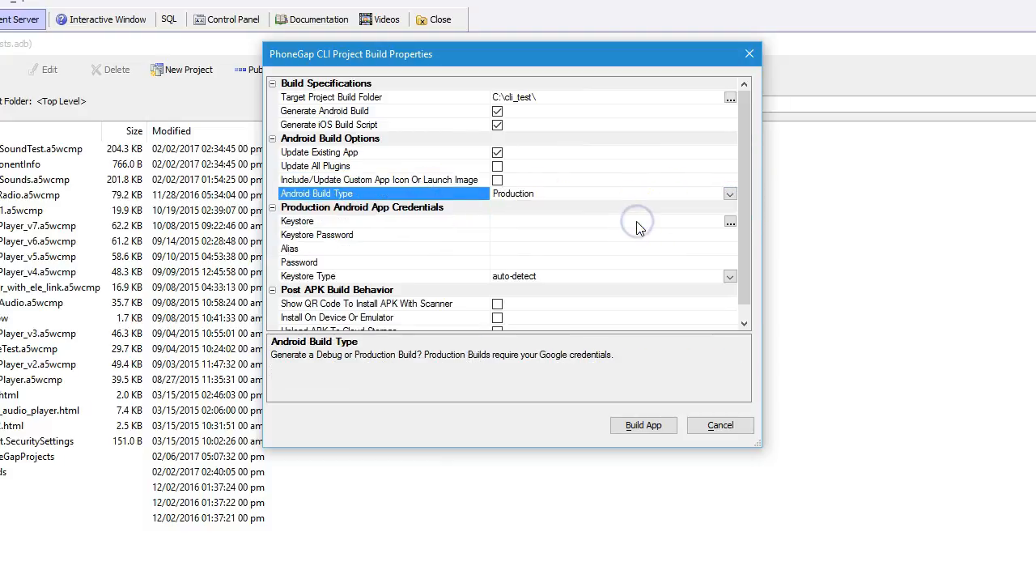
{"action": "left_click", "coordinate": [730, 195]}
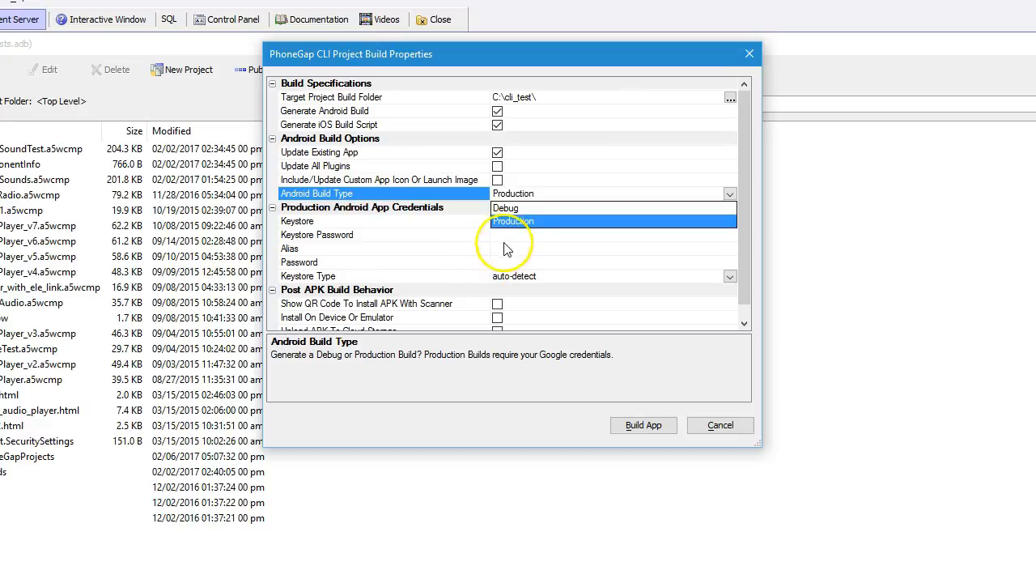
{"action": "left_click", "coordinate": [508, 208]}
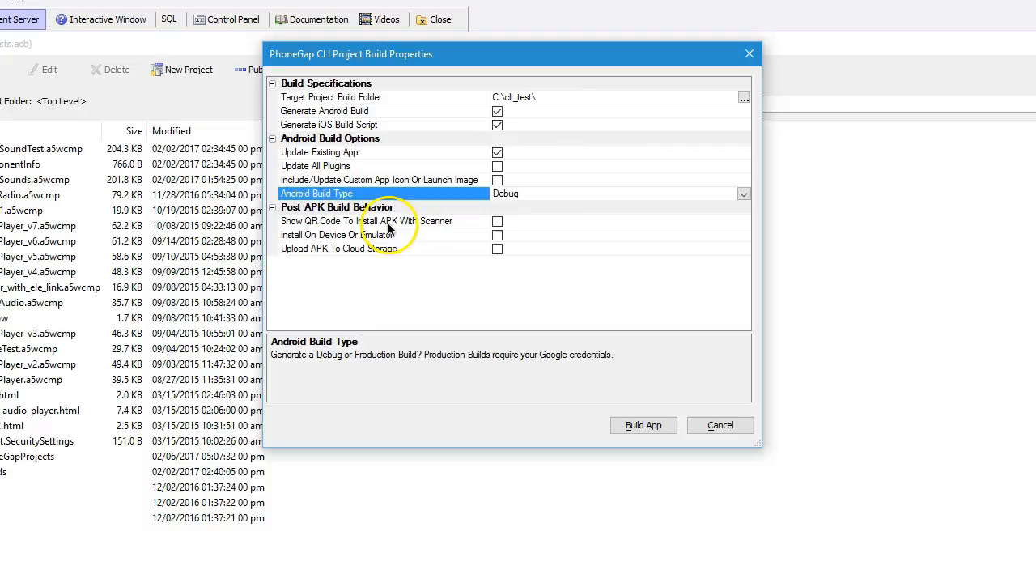
- Try the post-build options for showing an install QR code and installing on a device or emulator, turning each off again
{"action": "left_click", "coordinate": [497, 220]}
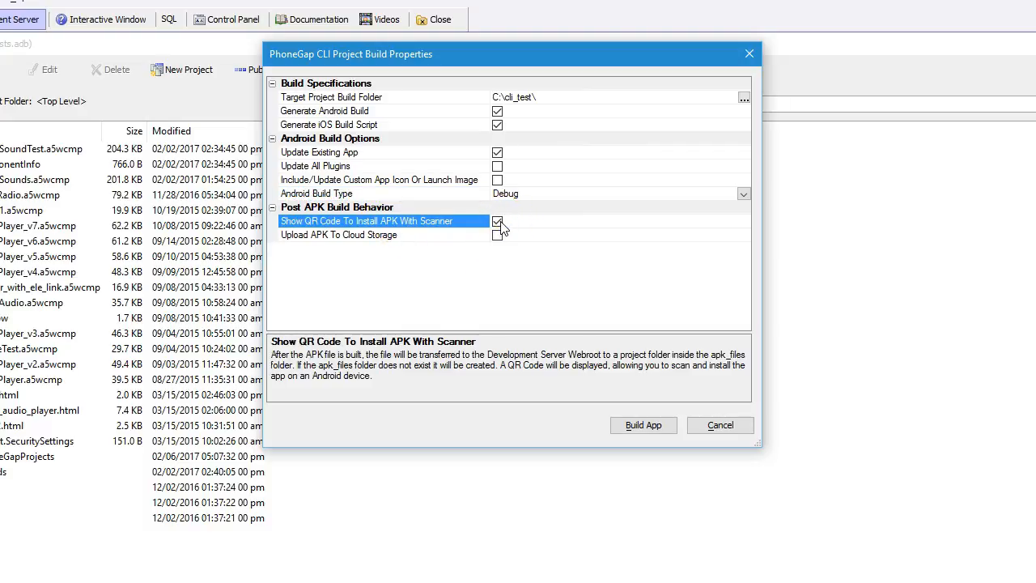
{"action": "left_click", "coordinate": [496, 221]}
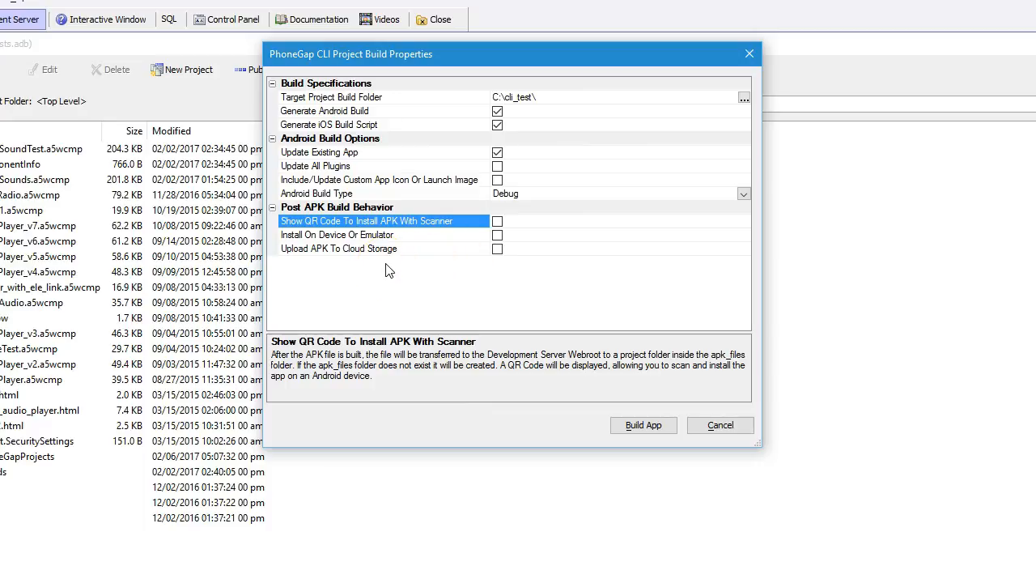
{"action": "left_click", "coordinate": [498, 235]}
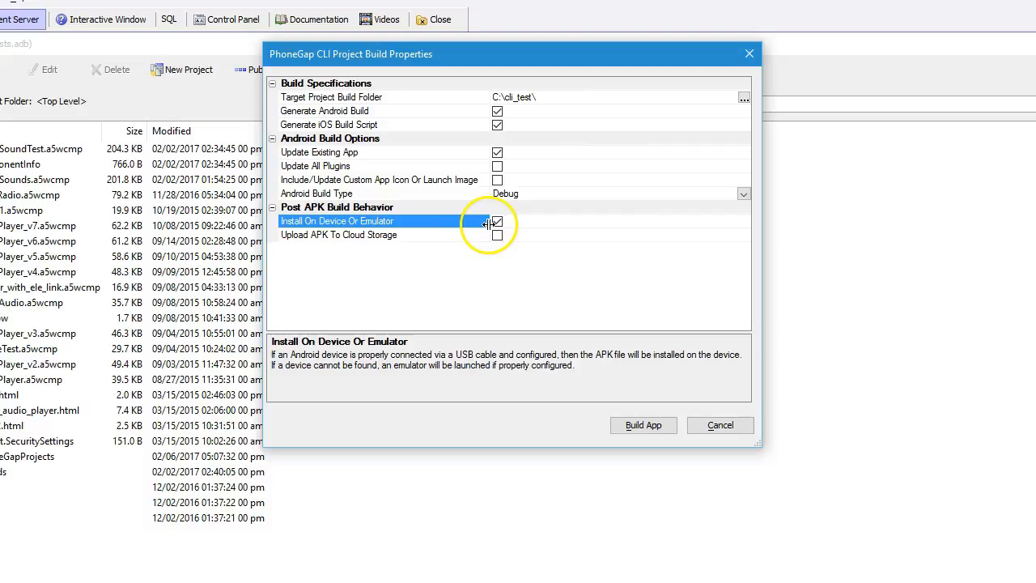
{"action": "left_click", "coordinate": [495, 222]}
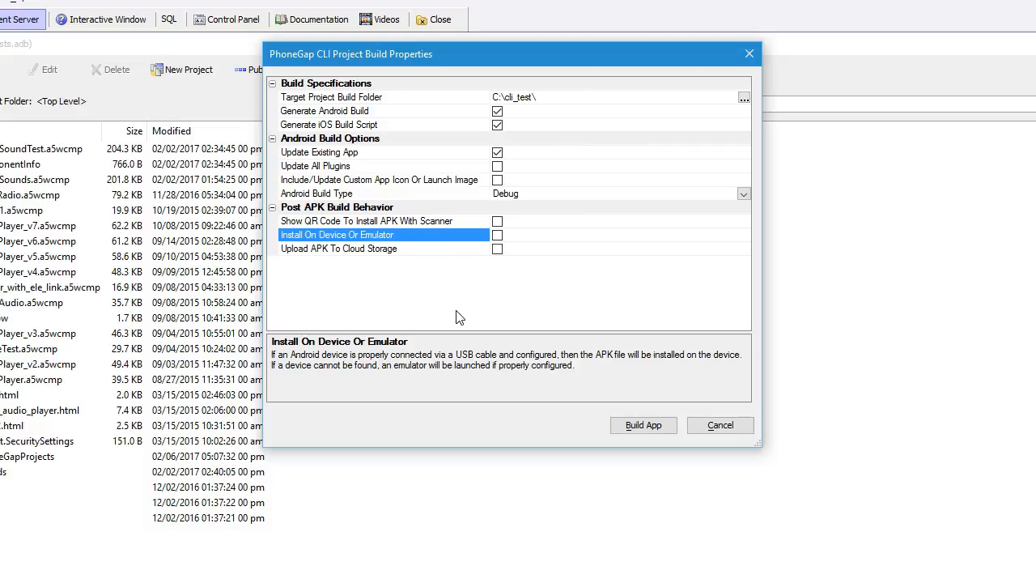
{"action": "left_click", "coordinate": [503, 301]}
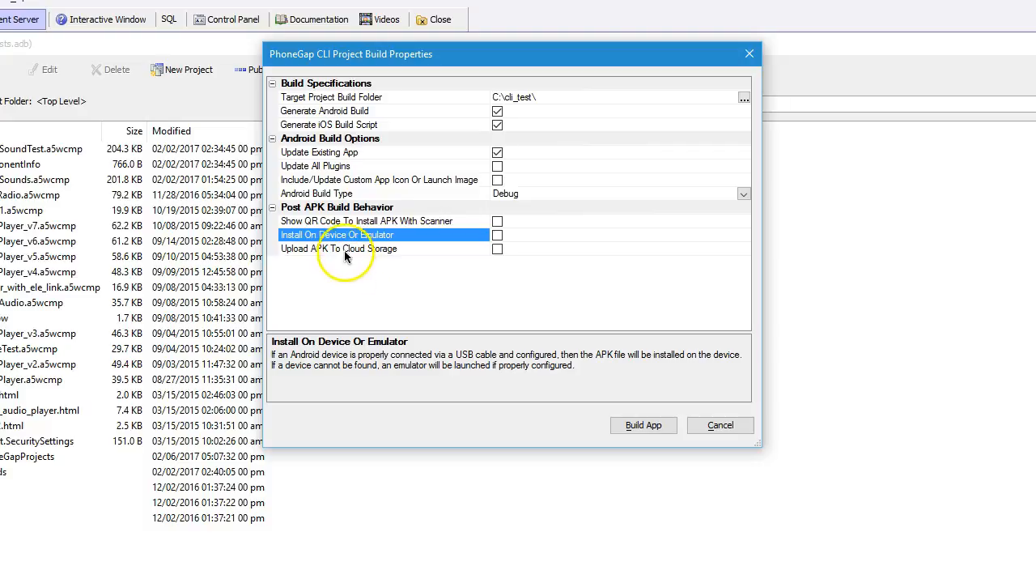
- Try uploading the APK to cloud storage with the method for specifying credentials set to Explicit
{"action": "left_click", "coordinate": [497, 249]}
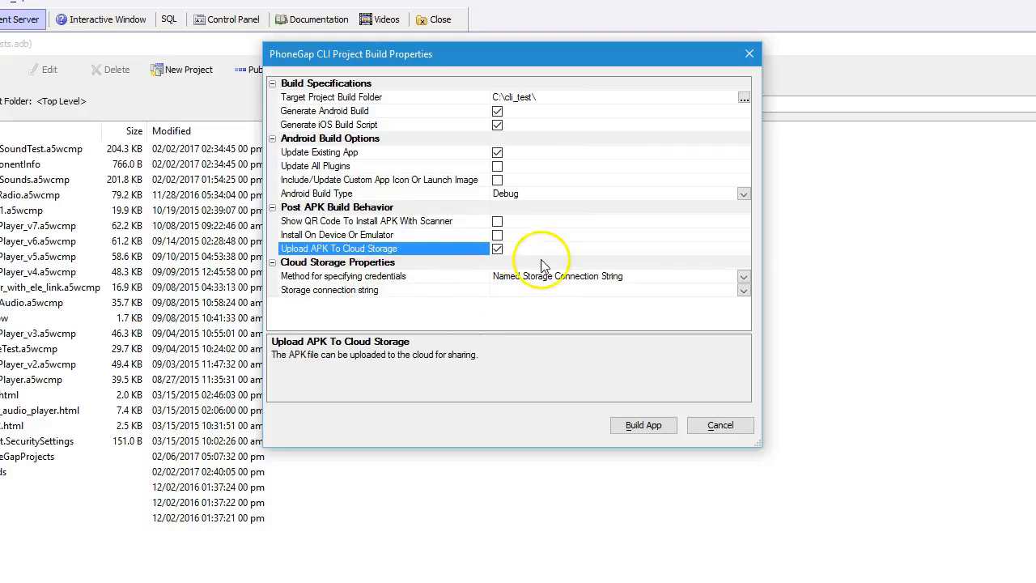
{"action": "left_click", "coordinate": [744, 277]}
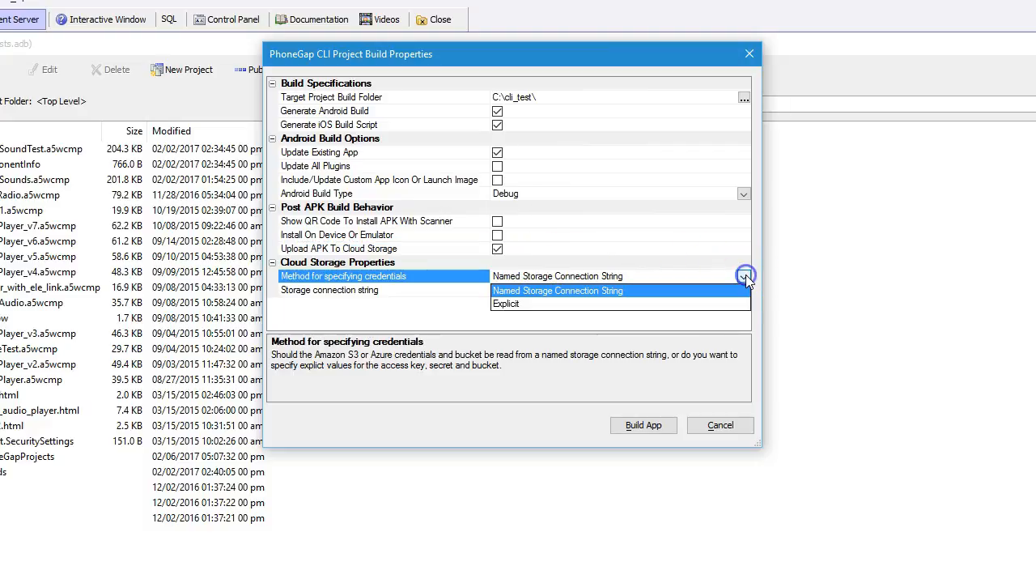
{"action": "left_click", "coordinate": [591, 304]}
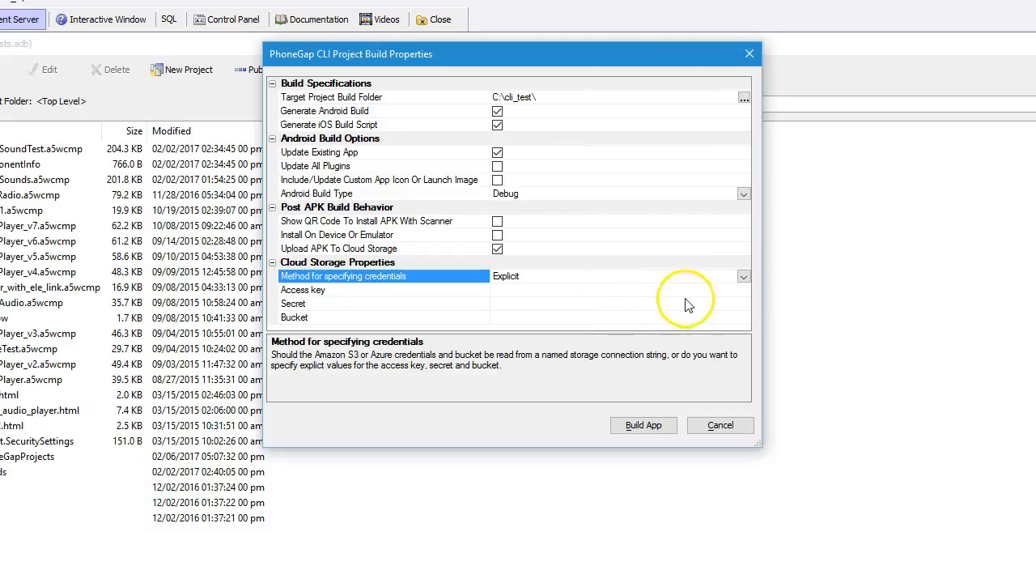
{"action": "left_click", "coordinate": [744, 277]}
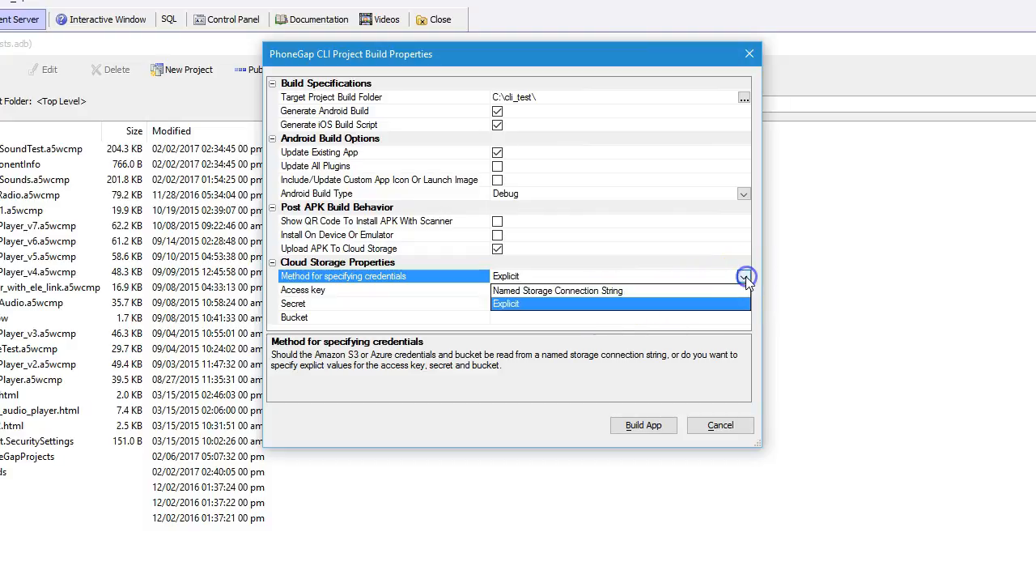
{"action": "left_click", "coordinate": [496, 222]}
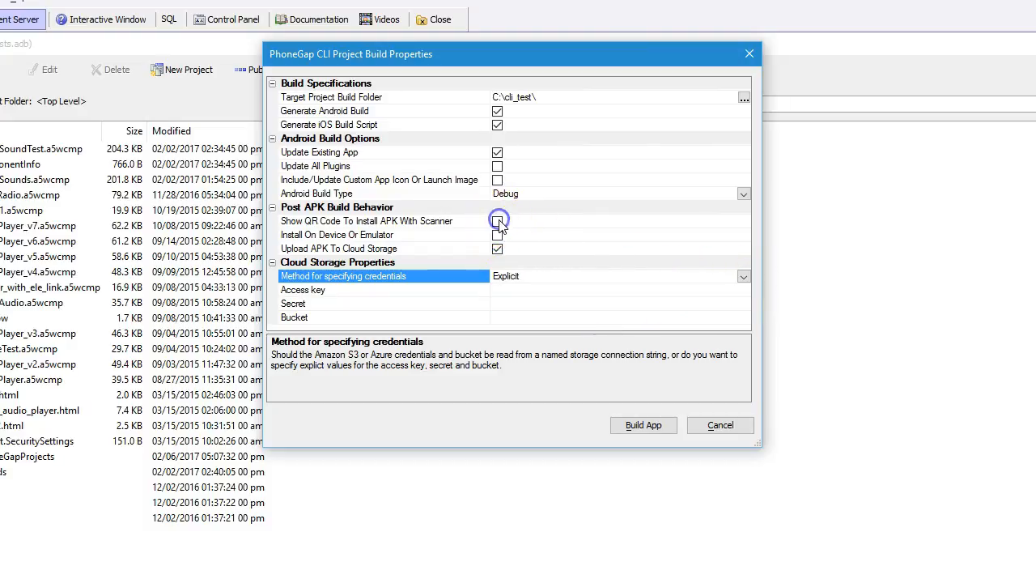
- Build the app with the APK install QR code enabled and cloud storage upload turned off, dismissing the iOS script message
{"action": "left_click", "coordinate": [496, 221]}
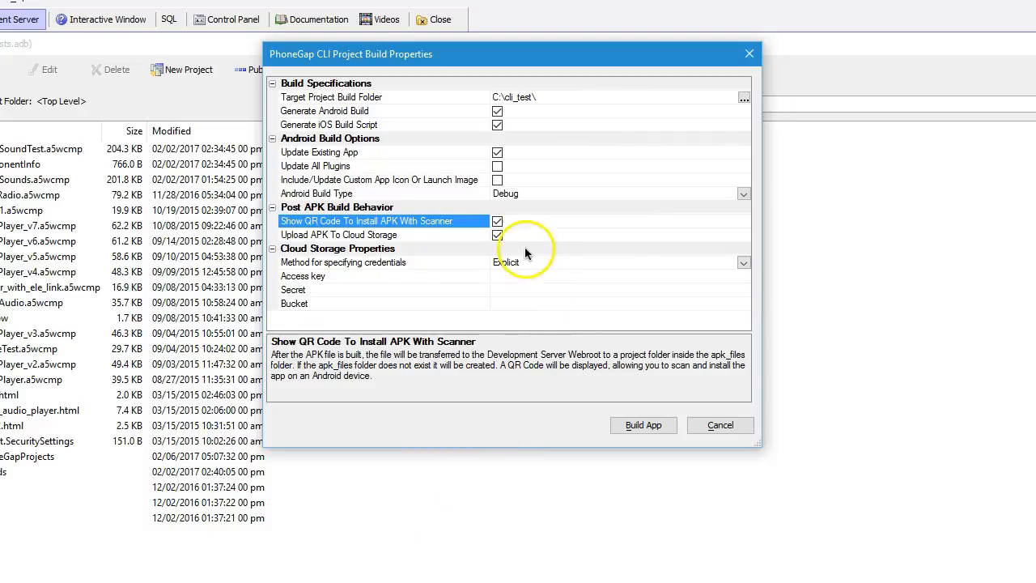
{"action": "left_click", "coordinate": [496, 235]}
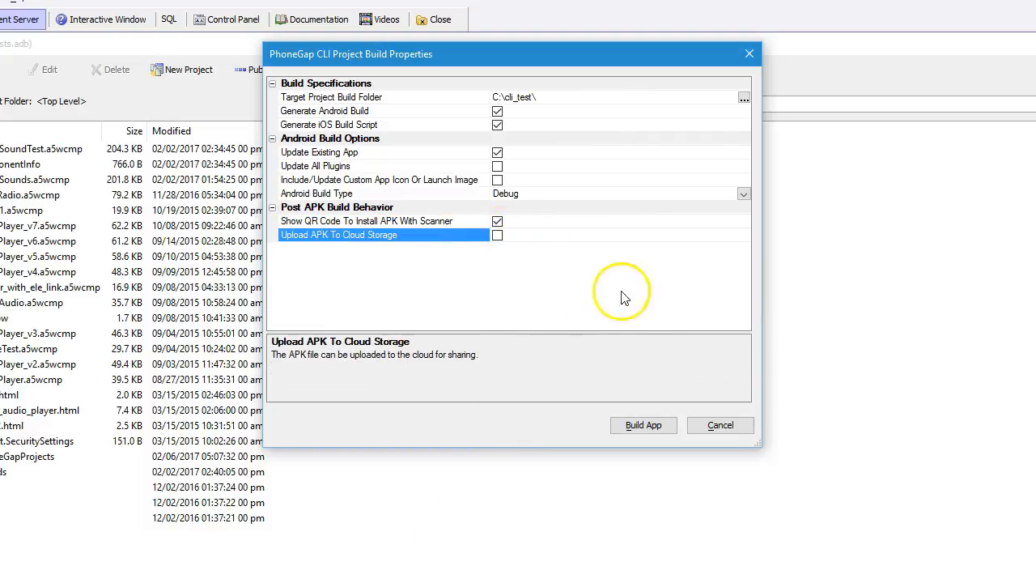
{"action": "left_click", "coordinate": [643, 426]}
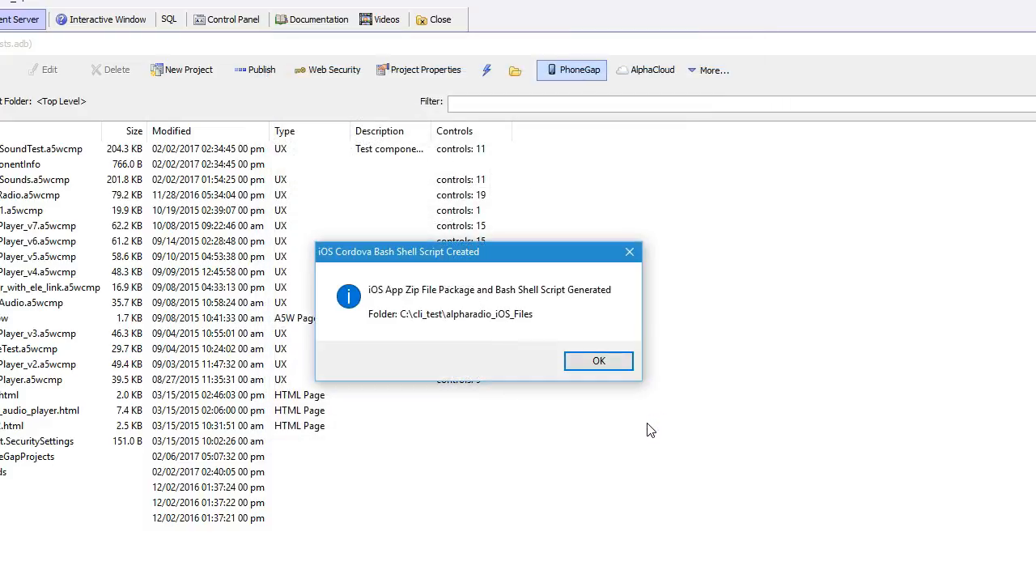
{"action": "left_click", "coordinate": [624, 361]}
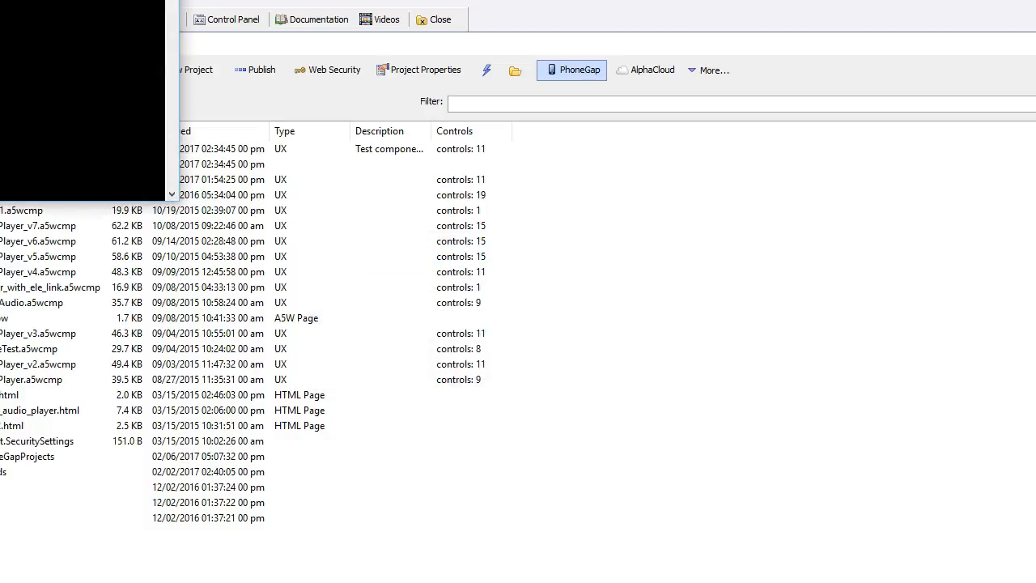
- In File Explorer, open the Android build output folder cli_test\alpharadio\platforms\android\build\outputs\apk on drive C to examine the generated APK
{"action": "left_click_drag", "start_coordinate": [0, 0], "coordinate": [544, 204]}
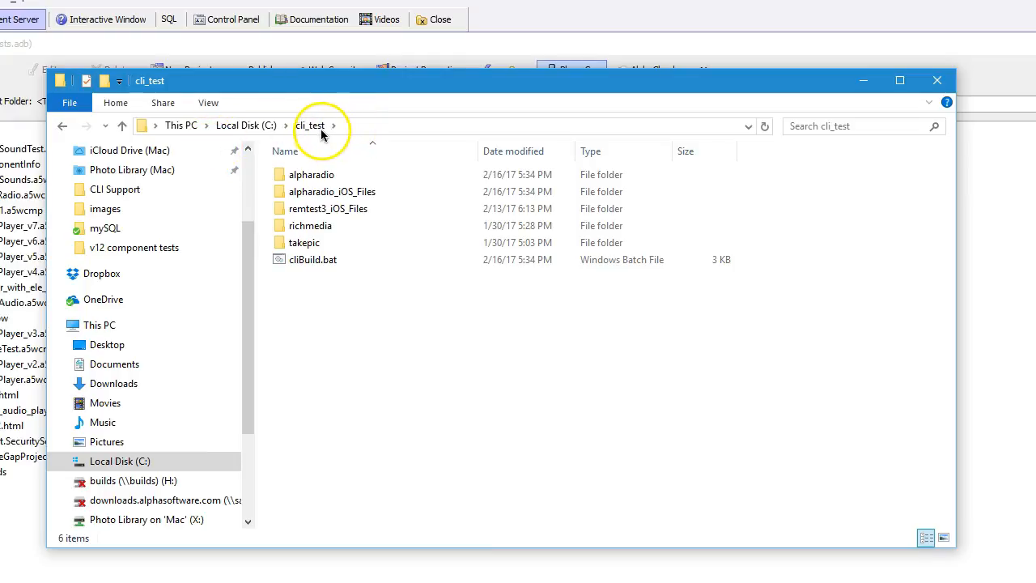
{"action": "double_click", "coordinate": [279, 178]}
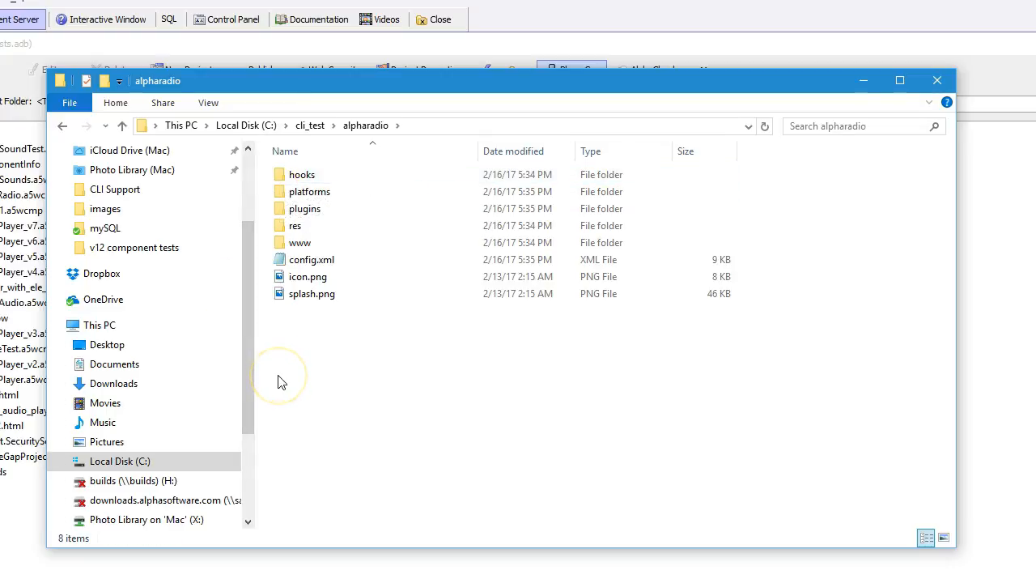
{"action": "left_click", "coordinate": [284, 192]}
{"action": "double_click", "coordinate": [285, 192]}
{"action": "double_click", "coordinate": [282, 174]}
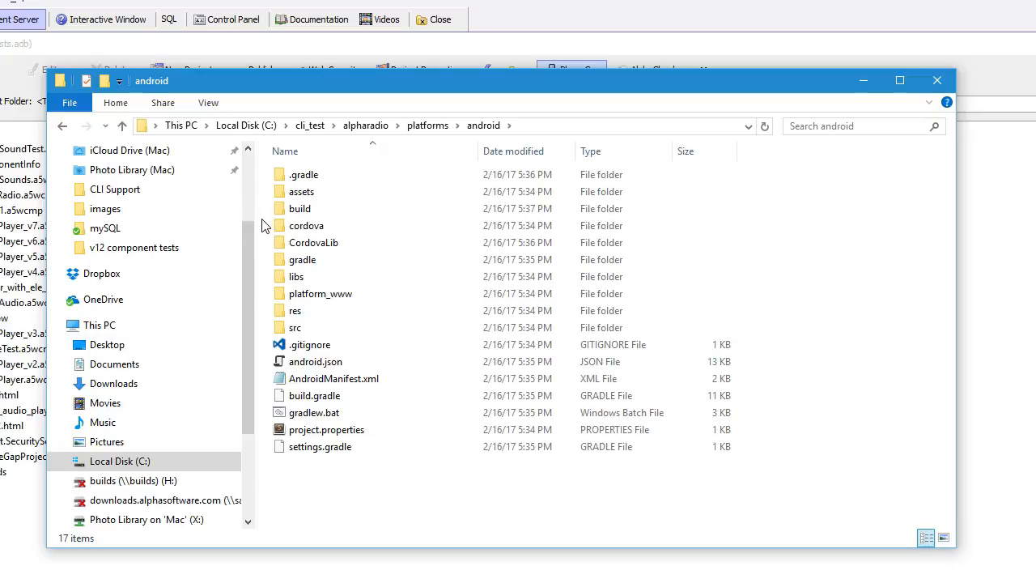
{"action": "double_click", "coordinate": [276, 208]}
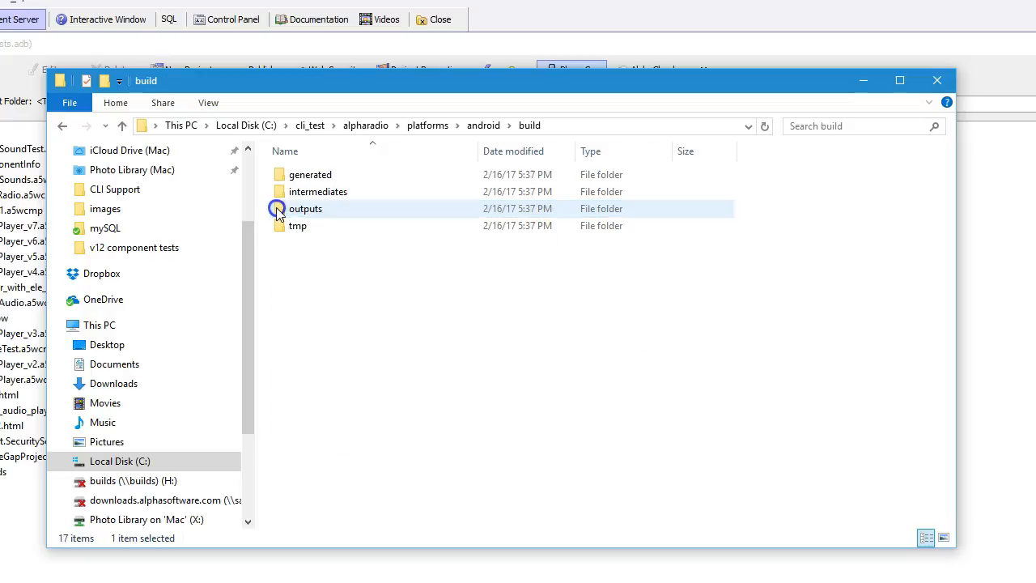
{"action": "double_click", "coordinate": [276, 208]}
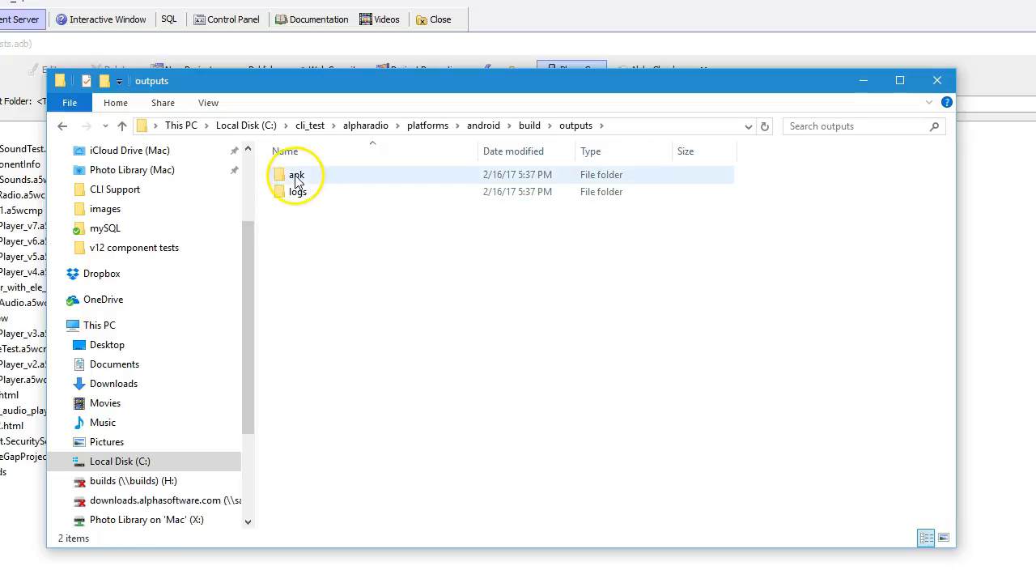
{"action": "double_click", "coordinate": [285, 175]}
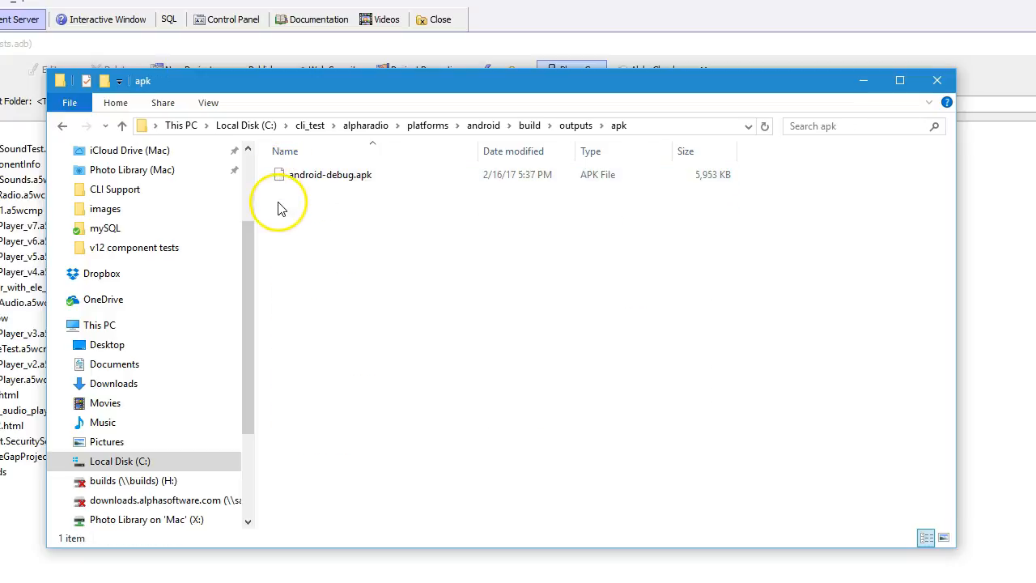